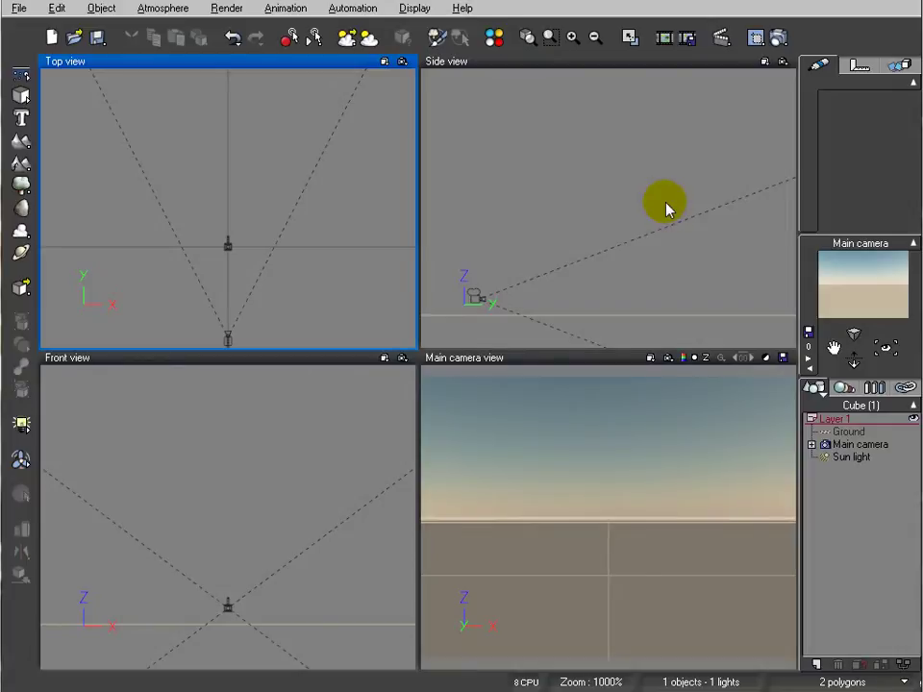
Step: Add a new cube to the scene and drop it onto the ground
{"action": "mouse_move", "coordinate": [746, 264]}
{"action": "right_mouse_down"}
{"action": "mouse_move", "coordinate": [696, 212]}
{"action": "mouse_move", "coordinate": [702, 248]}
{"action": "right_mouse_up"}
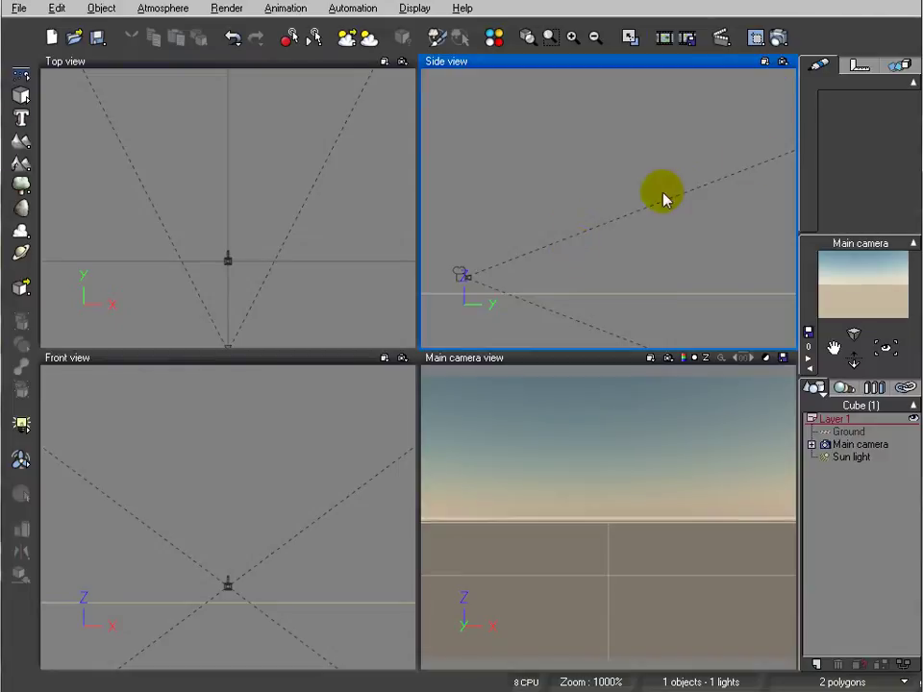
{"action": "right_click_drag", "start_coordinate": [663, 198], "coordinate": [713, 228]}
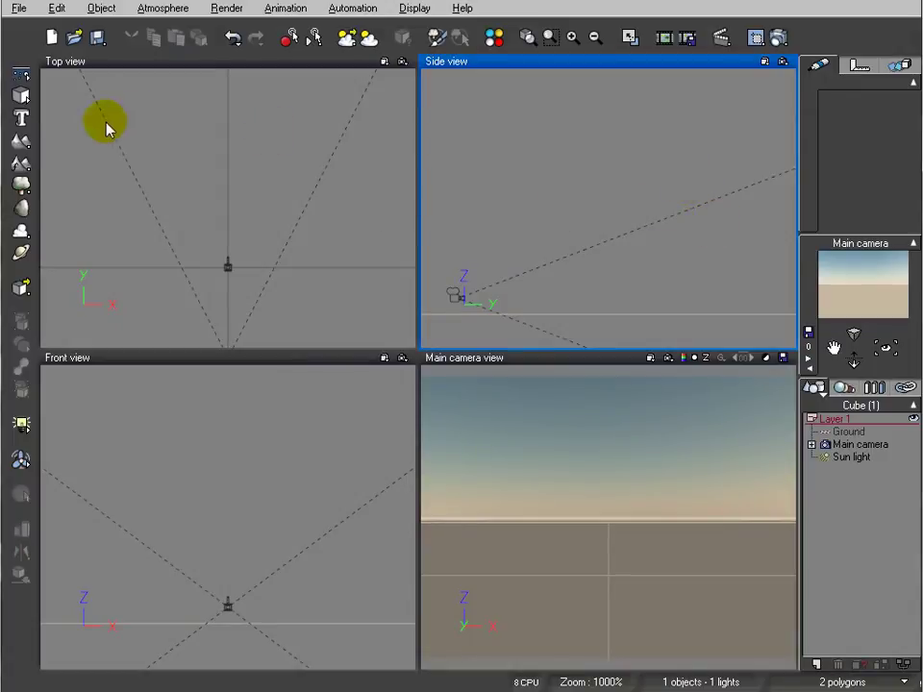
{"action": "mouse_move", "coordinate": [105, 128]}
{"action": "right_mouse_down"}
{"action": "mouse_move", "coordinate": [292, 212]}
{"action": "mouse_move", "coordinate": [112, 121]}
{"action": "right_mouse_up"}
{"action": "left_click", "coordinate": [20, 93]}
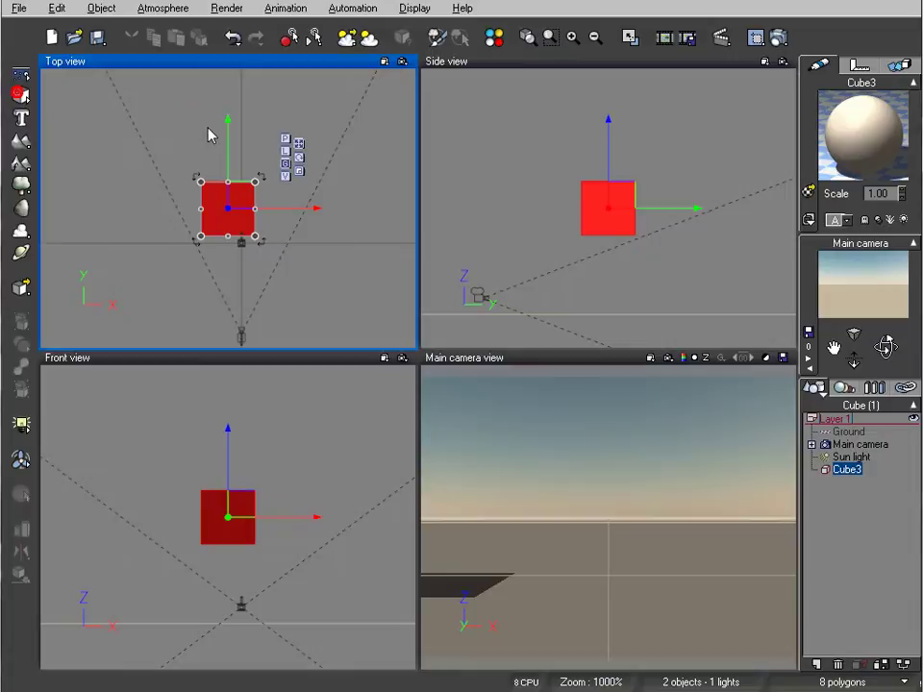
{"action": "left_click", "coordinate": [21, 577]}
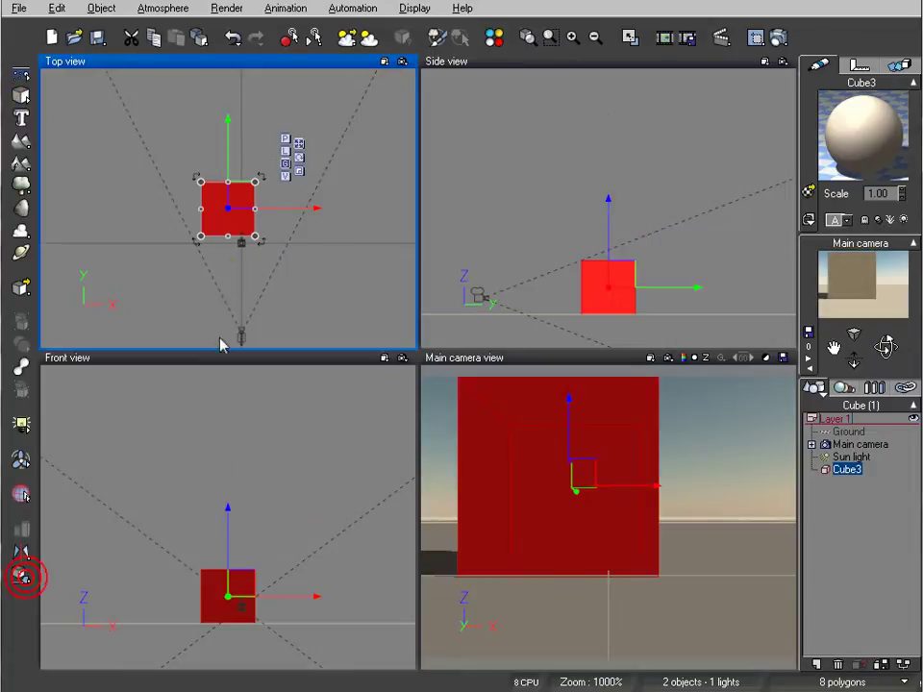
Step: Drag the cube in Top view so it sits in front of the camera, at the left of its view
{"action": "left_click_drag", "start_coordinate": [237, 201], "coordinate": [258, 154]}
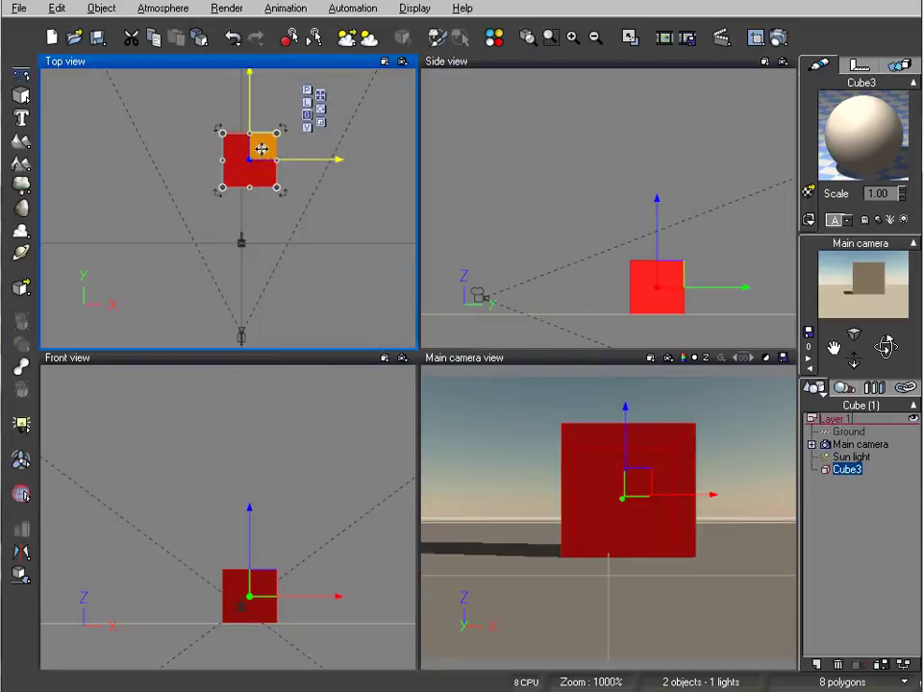
{"action": "left_click_drag", "start_coordinate": [262, 147], "coordinate": [202, 163]}
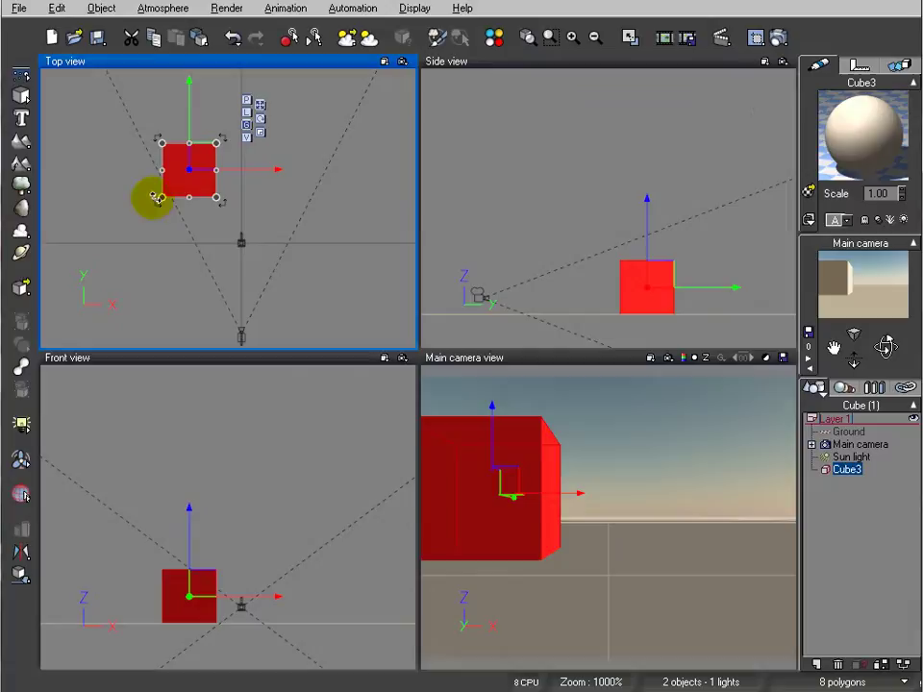
{"action": "left_click_drag", "start_coordinate": [202, 155], "coordinate": [198, 159]}
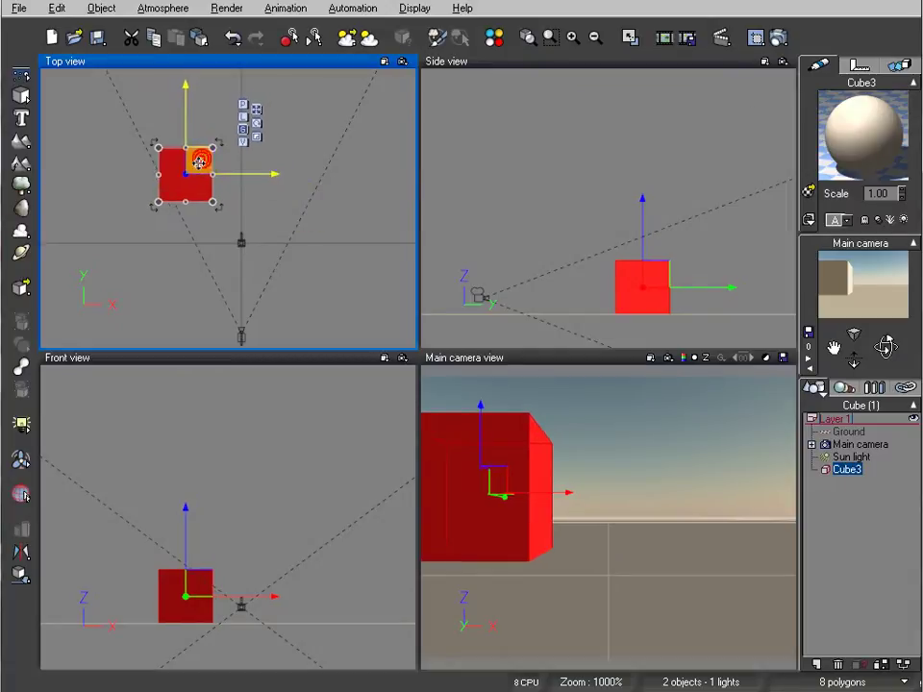
Step: Shift Cube3 right in Top view in two nudges, checking each position with a quick render
{"action": "left_click", "coordinate": [778, 38]}
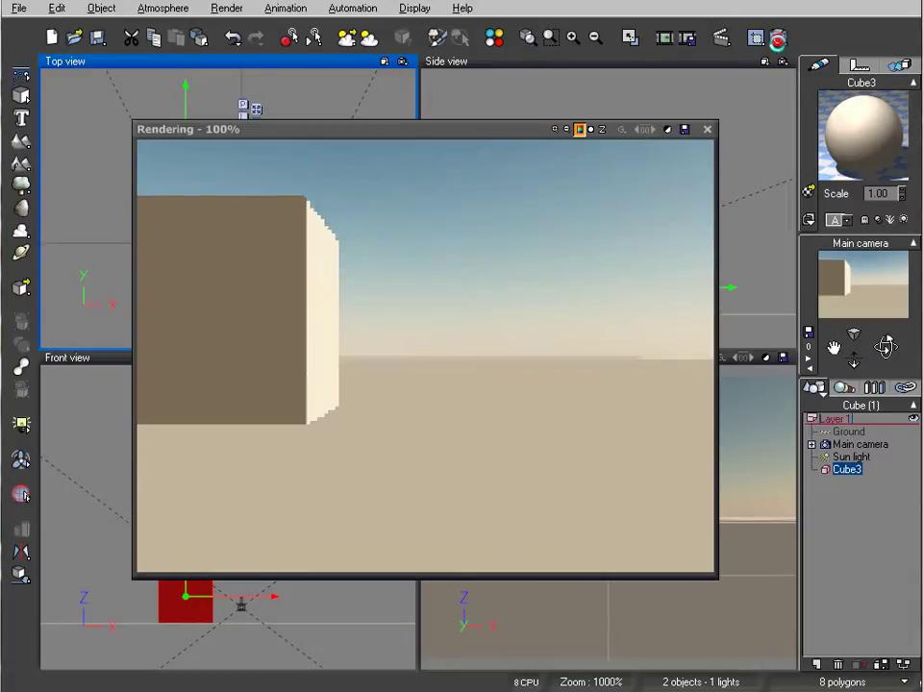
{"action": "left_click", "coordinate": [708, 130]}
{"action": "left_click_drag", "start_coordinate": [200, 159], "coordinate": [220, 163]}
{"action": "left_click", "coordinate": [779, 38]}
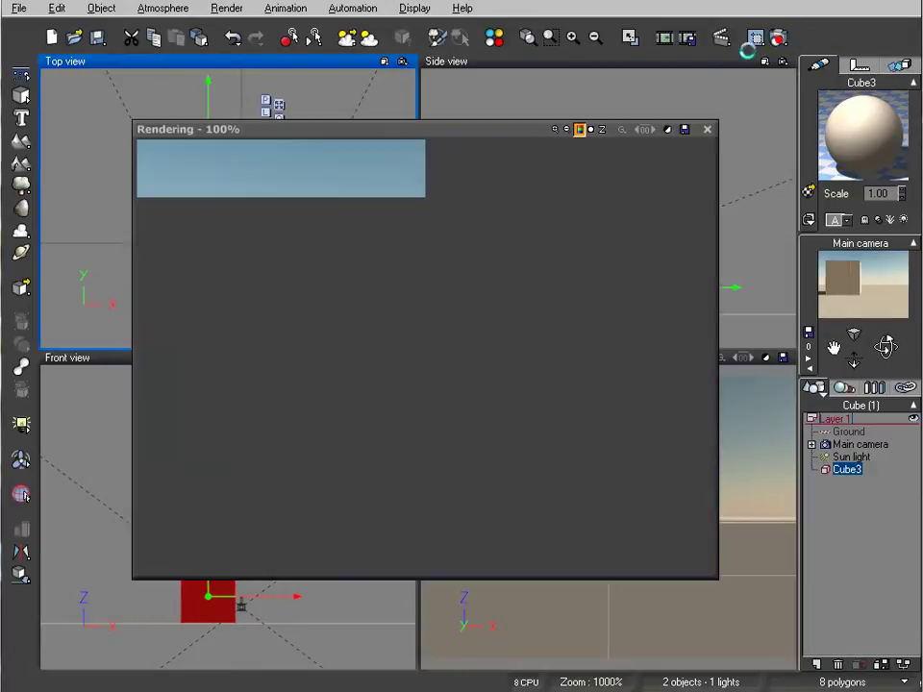
{"action": "left_click", "coordinate": [707, 128]}
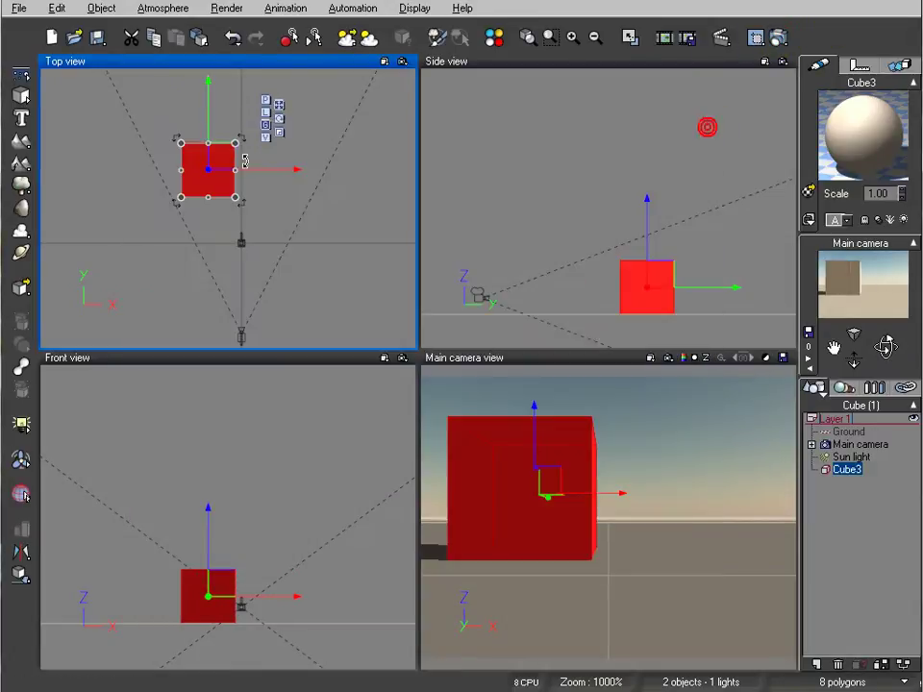
{"action": "left_click_drag", "start_coordinate": [219, 159], "coordinate": [239, 157]}
{"action": "left_click", "coordinate": [778, 38]}
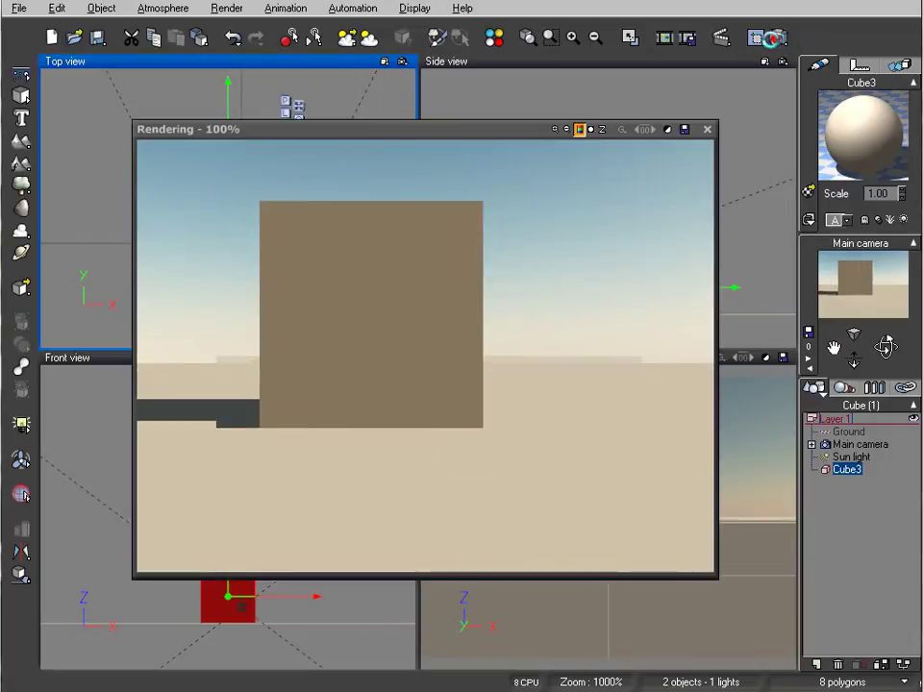
{"action": "left_click", "coordinate": [706, 129]}
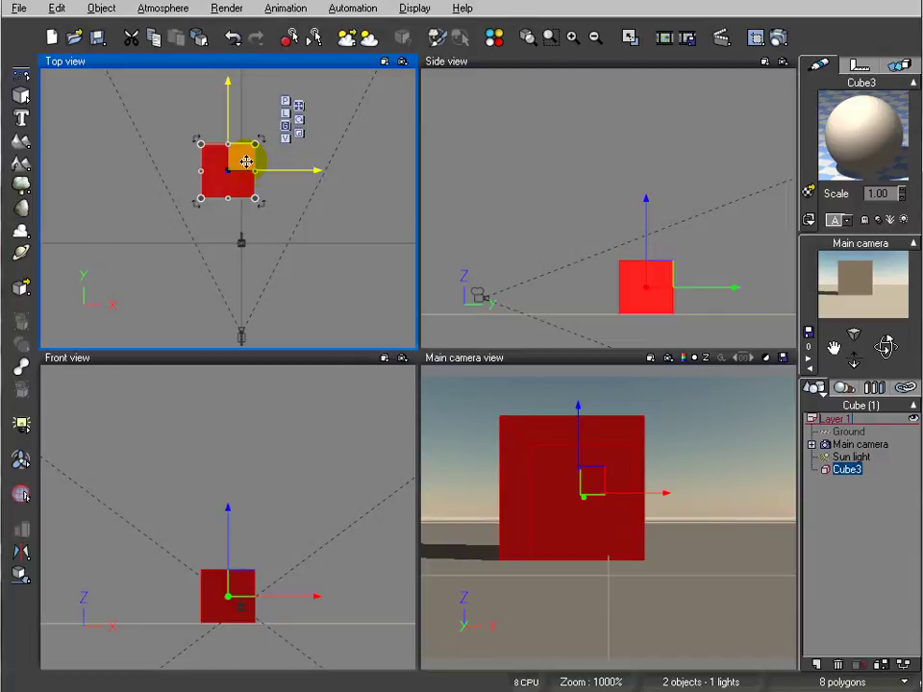
Step: Slide Cube3 back and forth in Top view until it stands centred ahead of the main camera
{"action": "left_click_drag", "start_coordinate": [243, 161], "coordinate": [208, 158]}
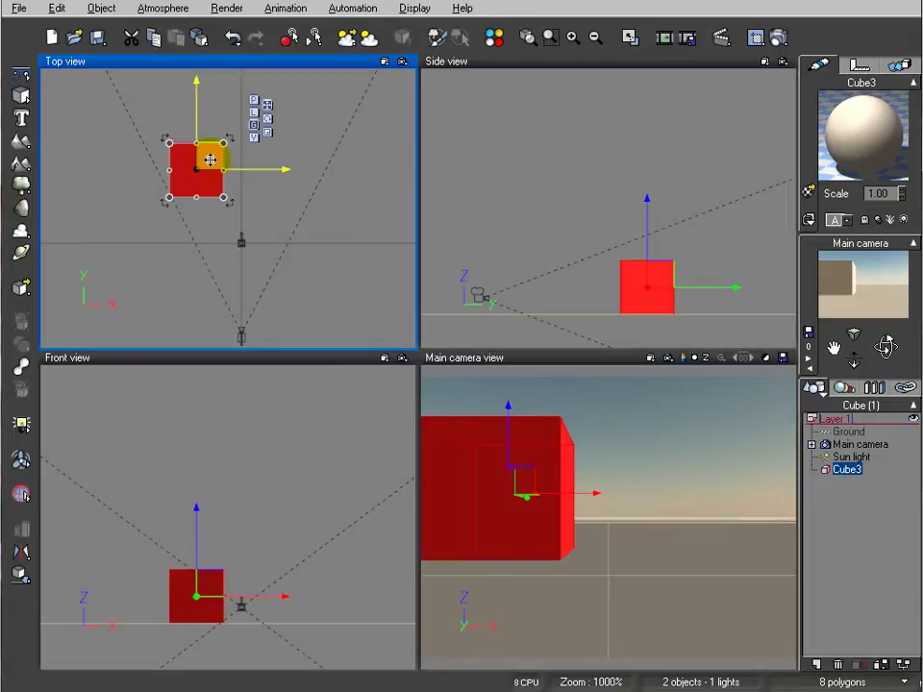
{"action": "left_click_drag", "start_coordinate": [211, 156], "coordinate": [289, 166]}
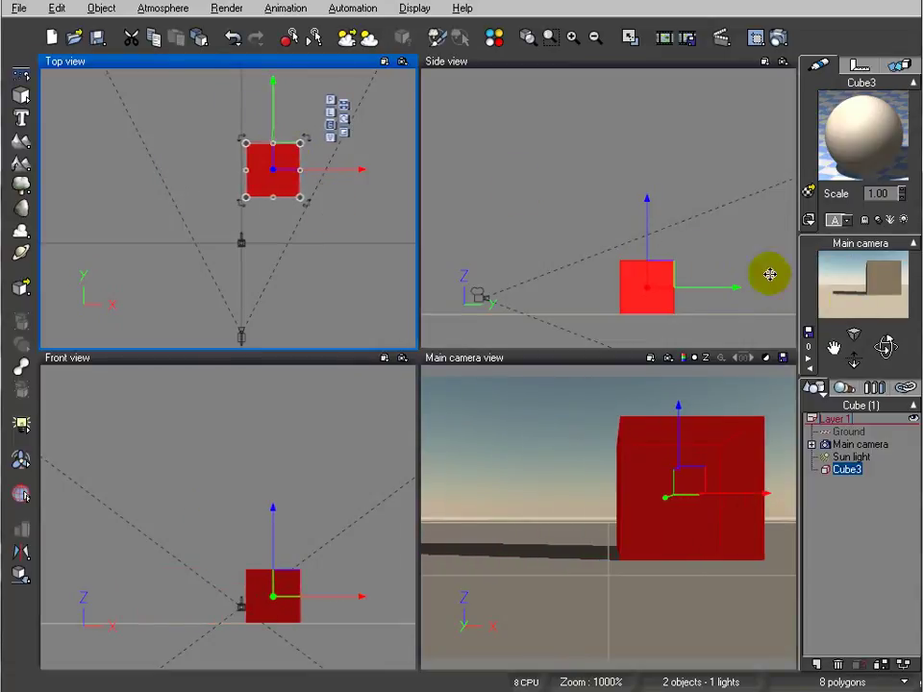
{"action": "left_click_drag", "start_coordinate": [287, 158], "coordinate": [198, 155]}
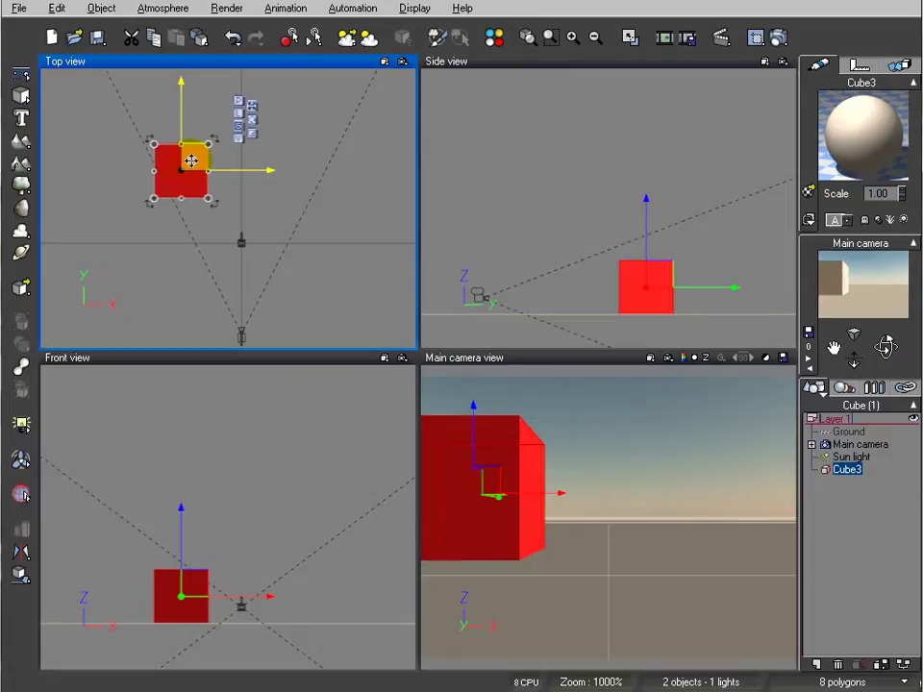
{"action": "left_click_drag", "start_coordinate": [191, 160], "coordinate": [315, 157]}
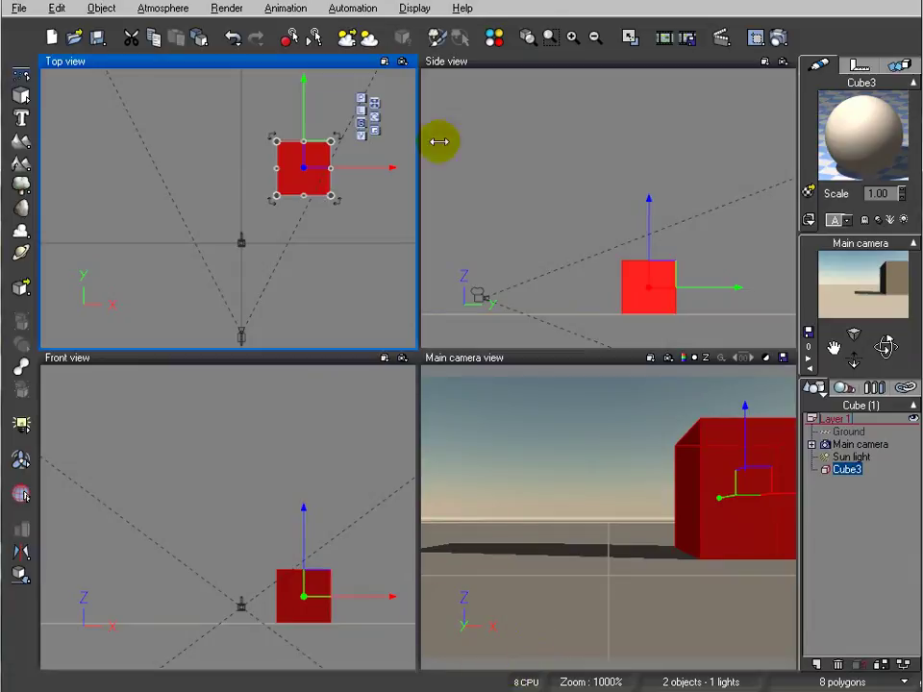
{"action": "left_click_drag", "start_coordinate": [319, 151], "coordinate": [333, 152]}
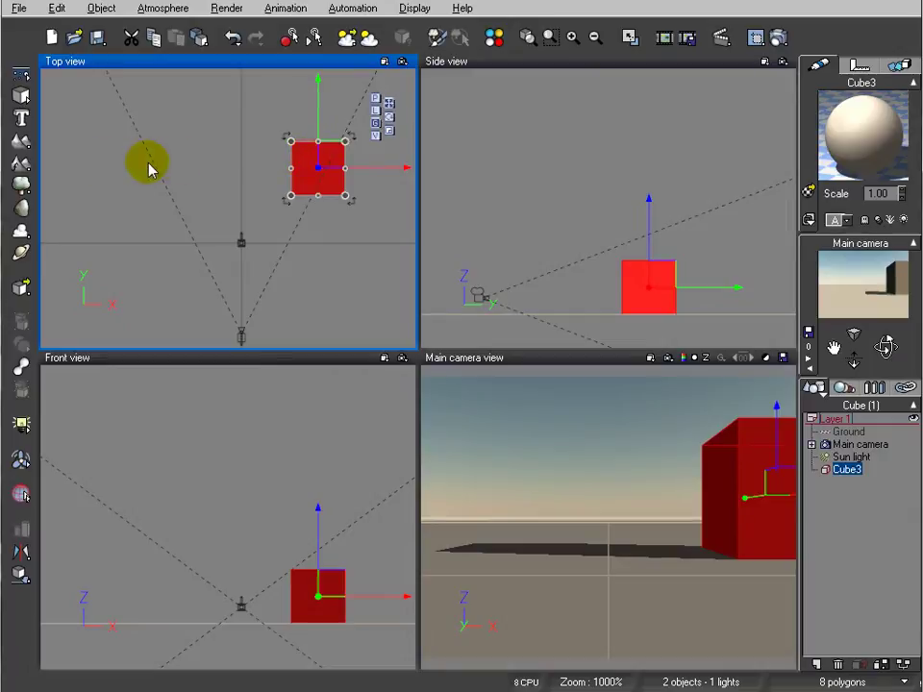
{"action": "mouse_move", "coordinate": [334, 155]}
{"action": "left_mouse_down"}
{"action": "mouse_move", "coordinate": [191, 155]}
{"action": "mouse_move", "coordinate": [330, 151]}
{"action": "left_mouse_up"}
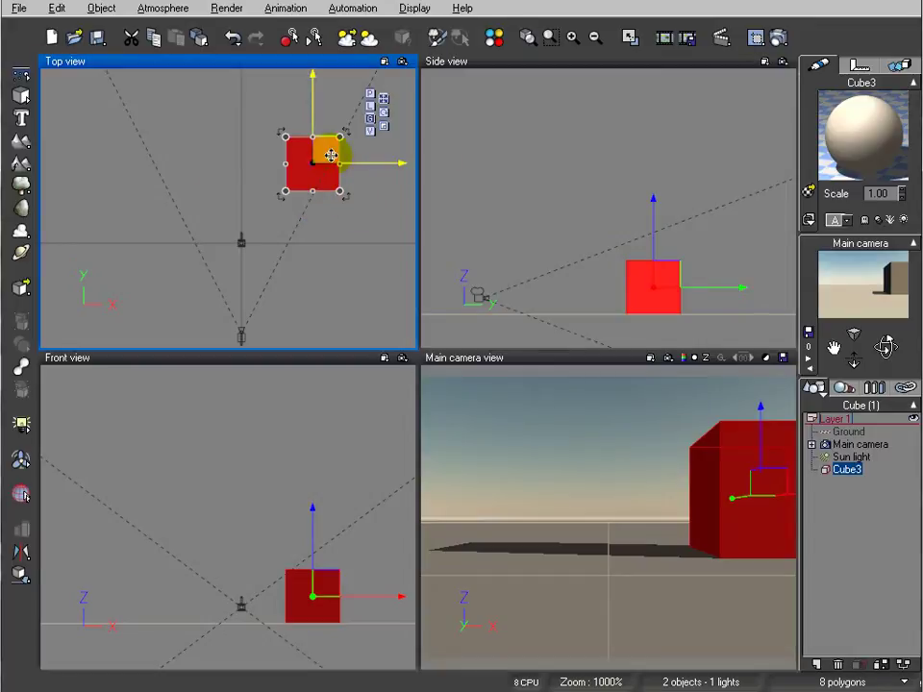
{"action": "left_click_drag", "start_coordinate": [330, 154], "coordinate": [258, 153]}
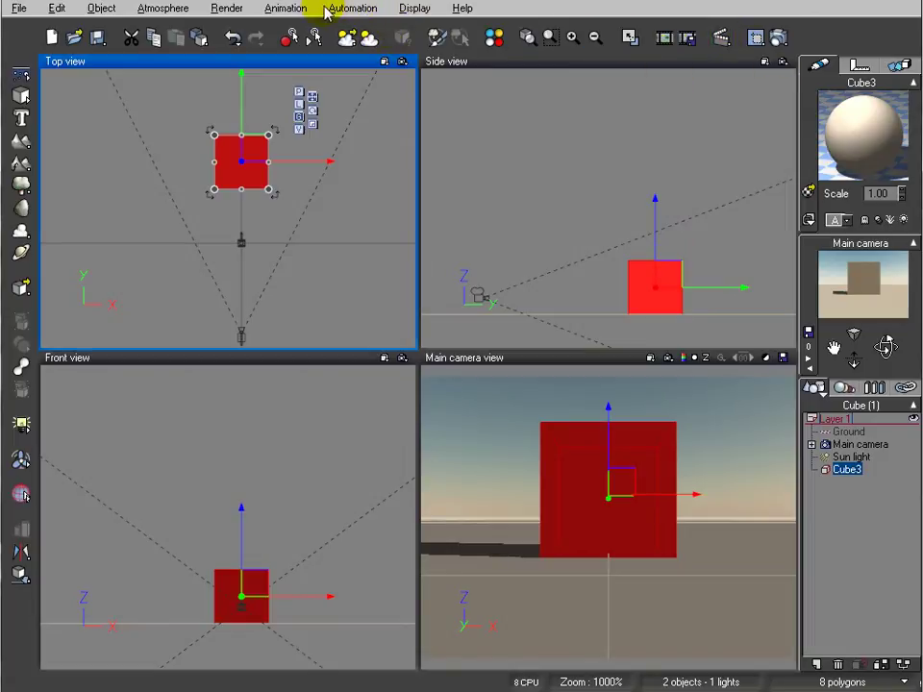
Step: Display the animation timeline at frame 0 and dismiss the Animation Setup Wizard without changes
{"action": "left_click", "coordinate": [414, 8]}
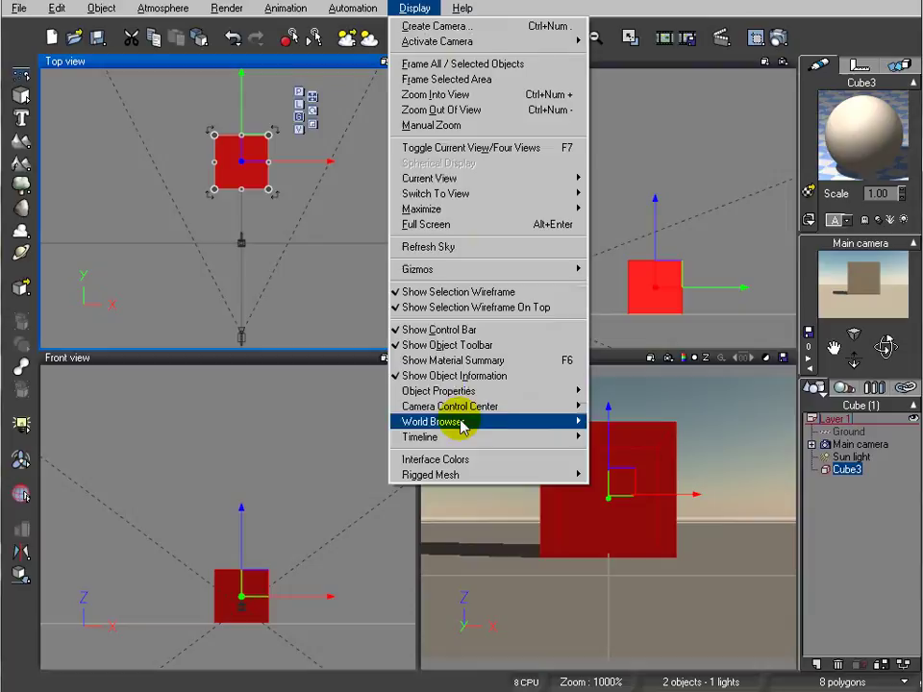
{"action": "mouse_move", "coordinate": [468, 438]}
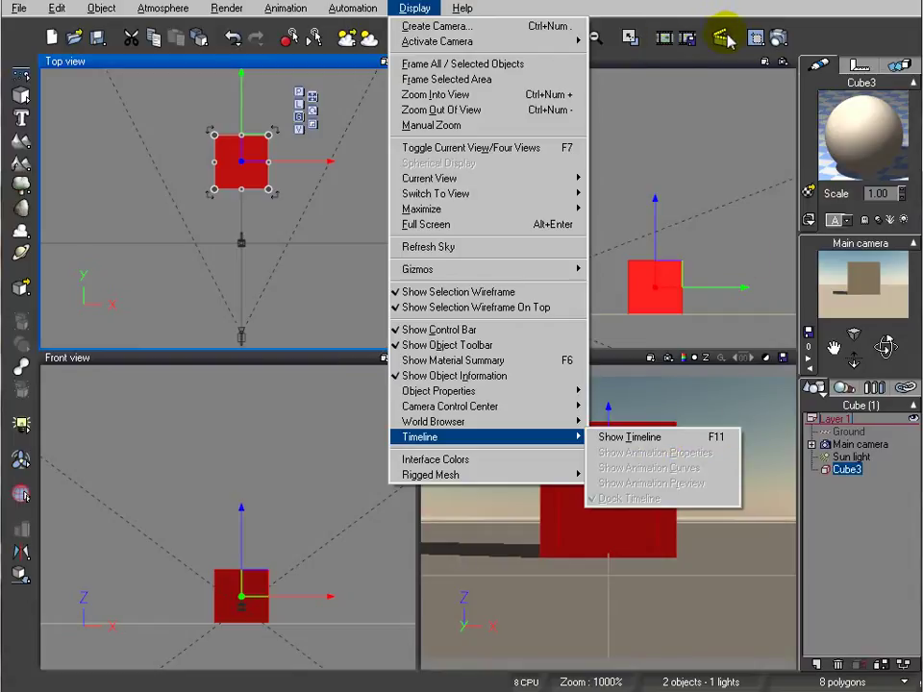
{"action": "left_click", "coordinate": [814, 29]}
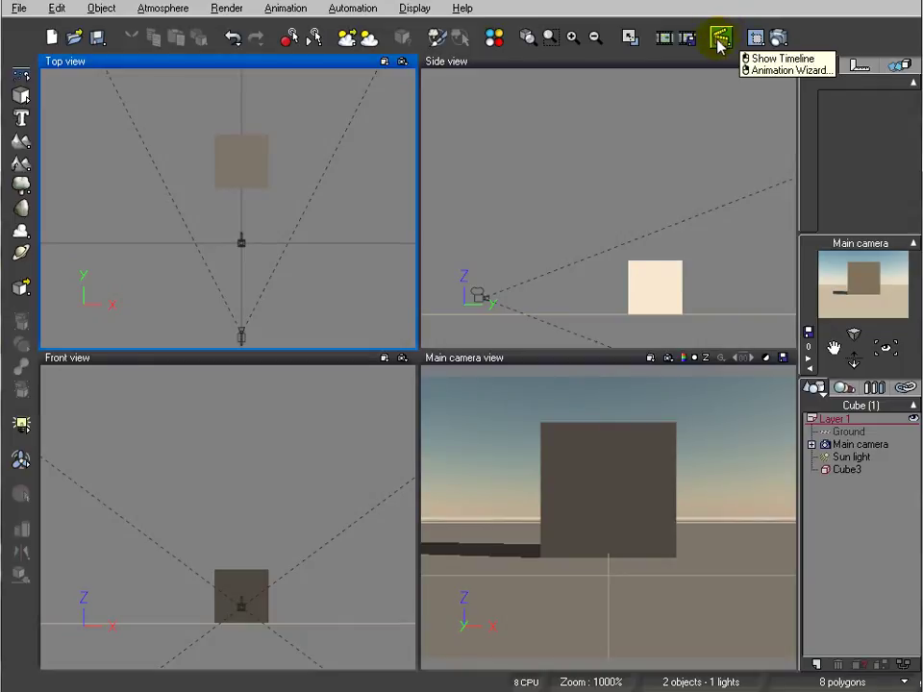
{"action": "left_click", "coordinate": [721, 40]}
{"action": "left_click_drag", "start_coordinate": [380, 60], "coordinate": [409, 74]}
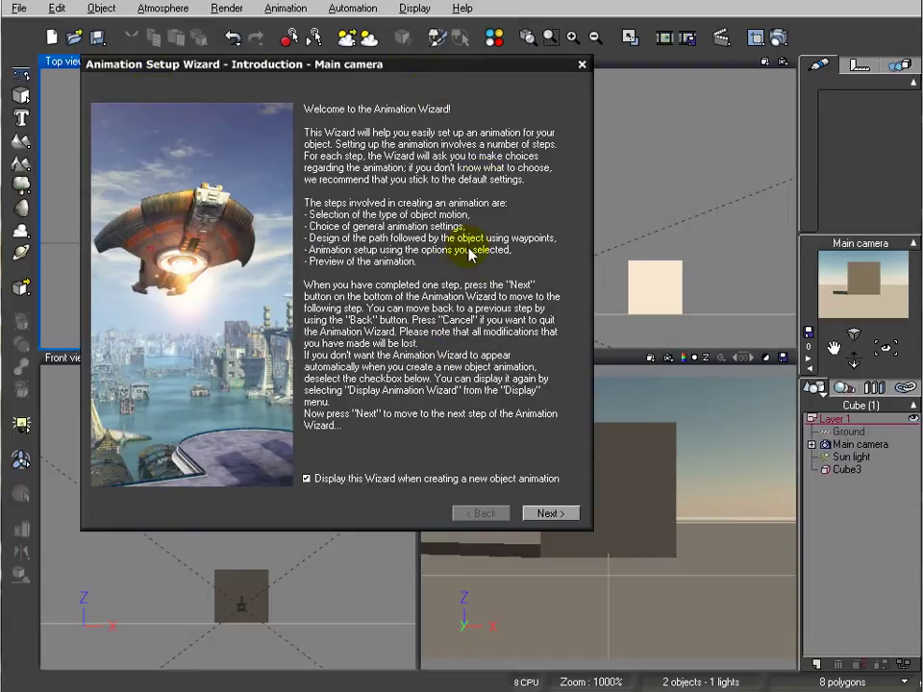
{"action": "left_click", "coordinate": [581, 65]}
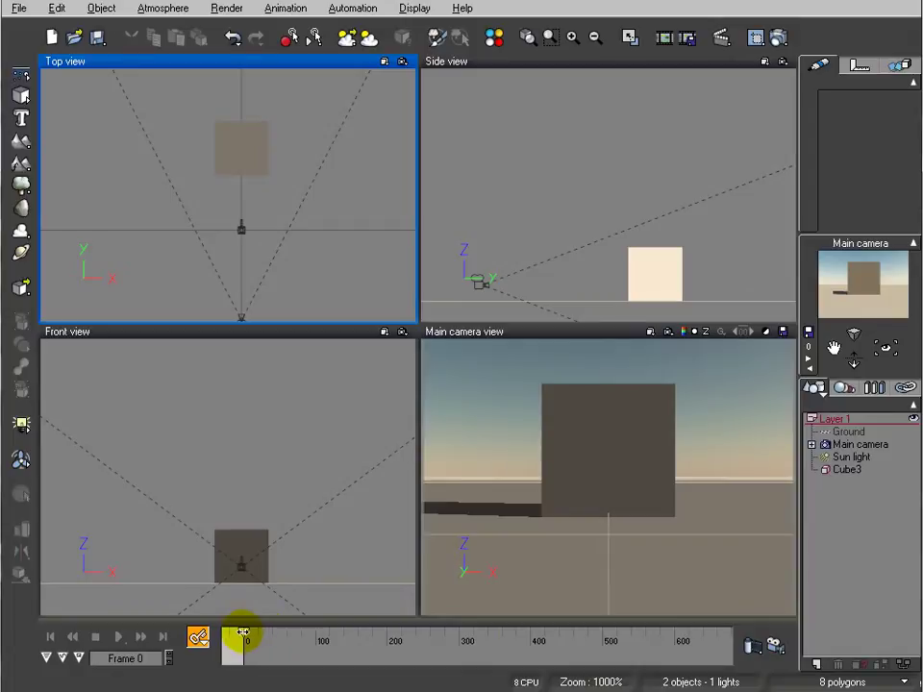
Step: Set the current time to frame 18 and bring up the Animation Render Options dialog
{"action": "left_click_drag", "start_coordinate": [244, 635], "coordinate": [319, 639]}
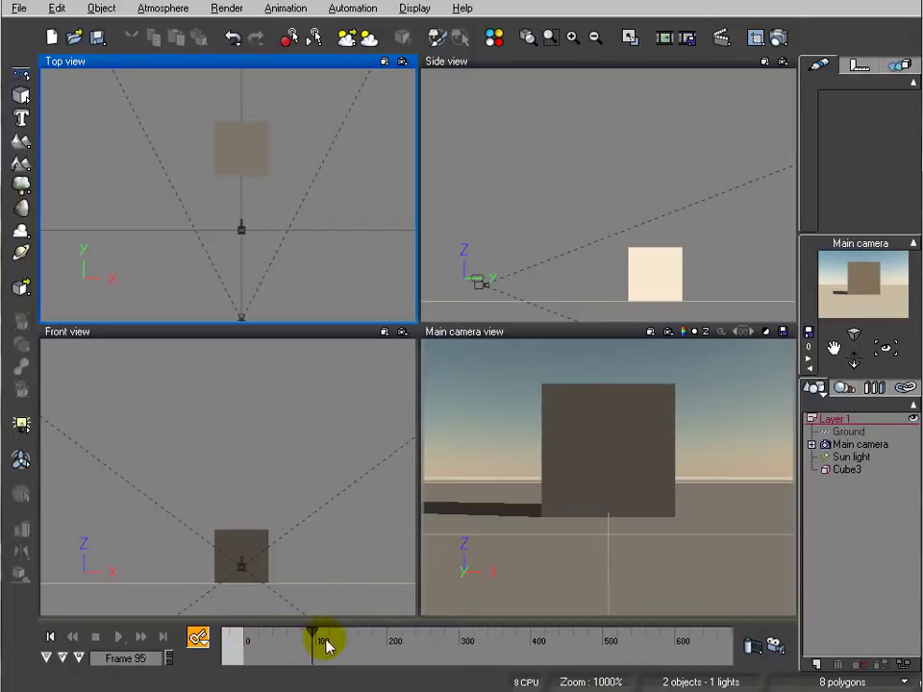
{"action": "left_click", "coordinate": [322, 631]}
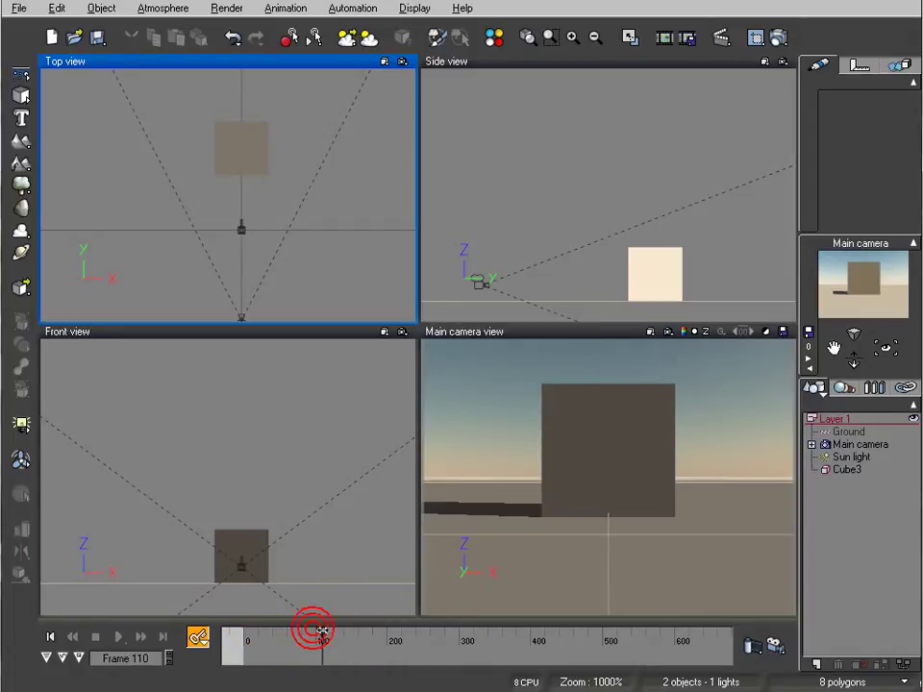
{"action": "left_click_drag", "start_coordinate": [322, 631], "coordinate": [254, 629]}
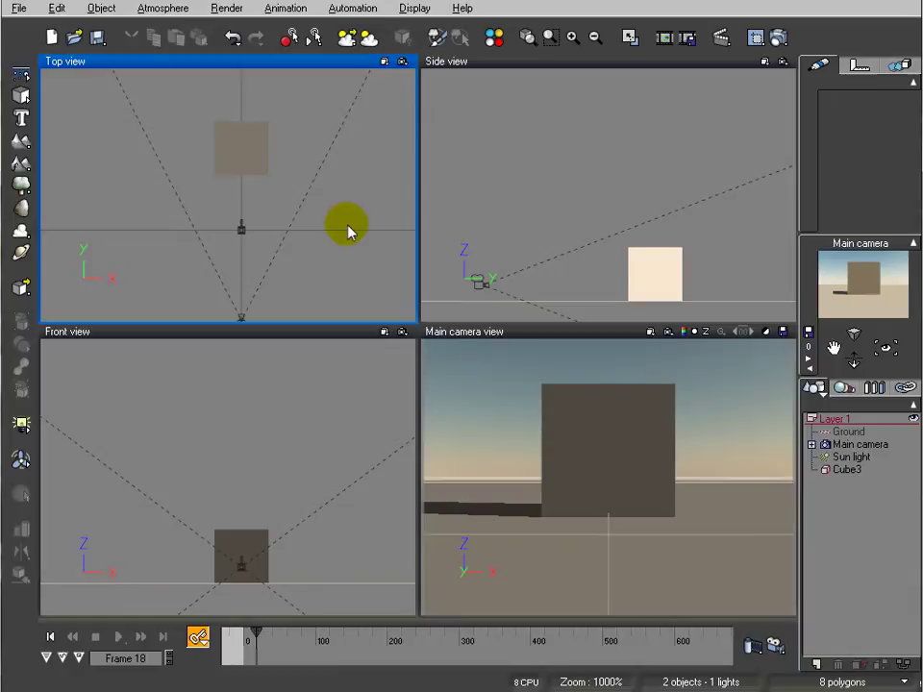
{"action": "left_click", "coordinate": [780, 650]}
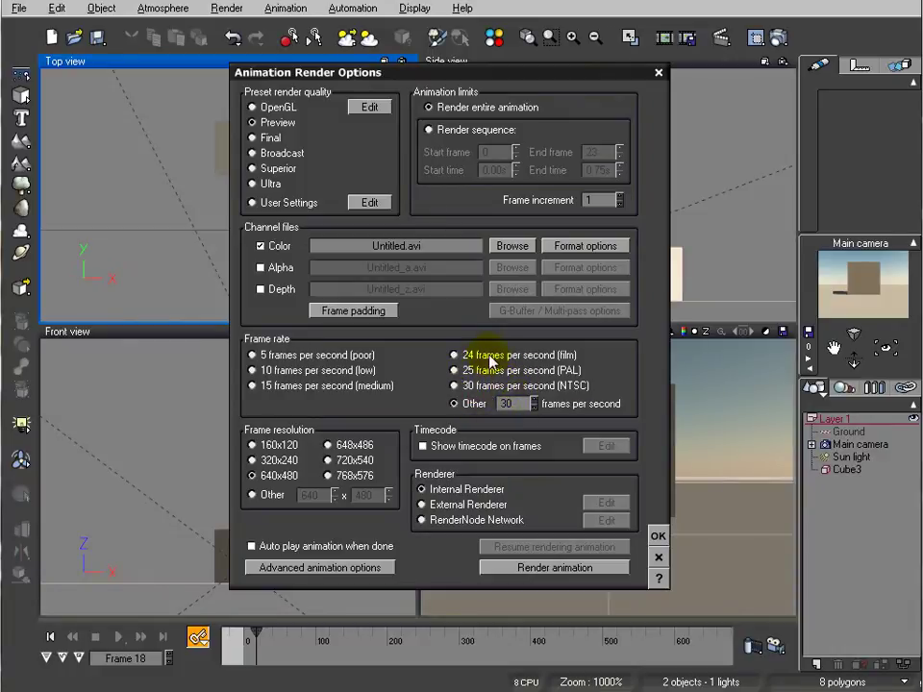
Step: Choose the 24 fps film frame rate and close the Animation Render Options
{"action": "left_click", "coordinate": [490, 356]}
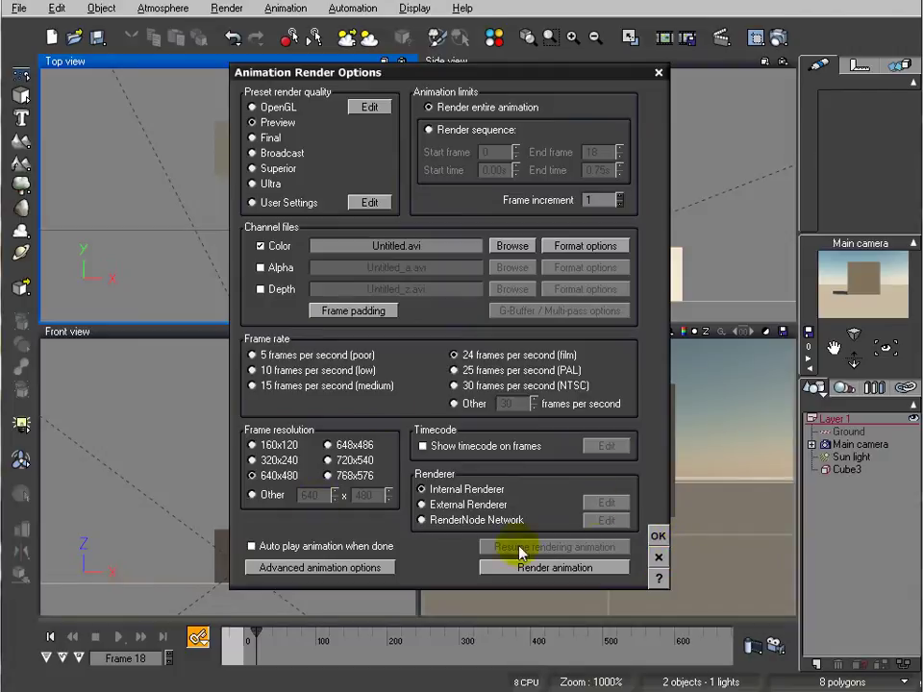
{"action": "left_click", "coordinate": [659, 561]}
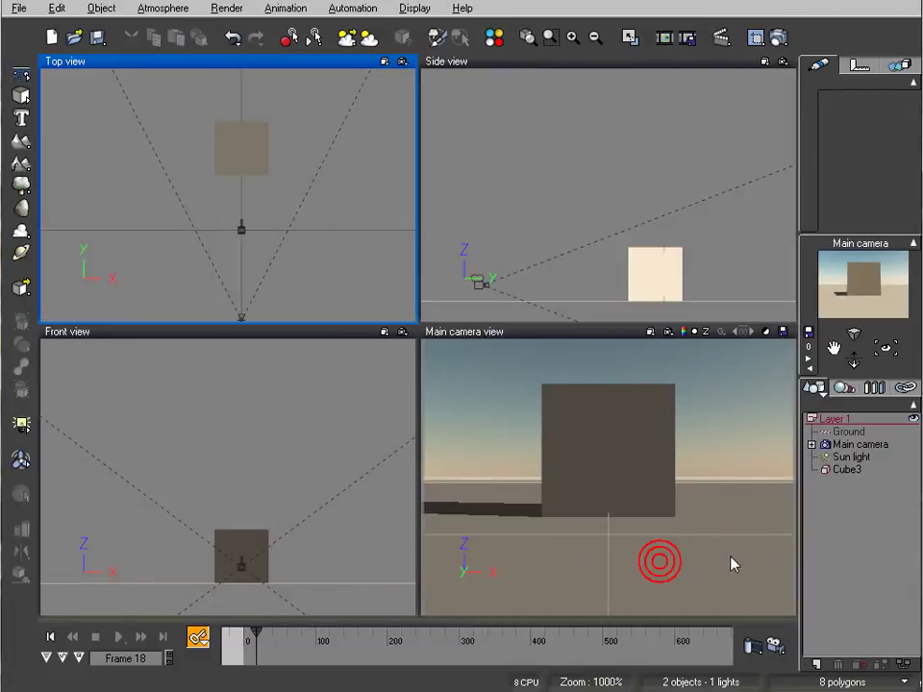
Step: Switch the timeline's Show Time As setting to Seconds instead of frames
{"action": "mouse_move", "coordinate": [252, 630]}
{"action": "left_mouse_down"}
{"action": "mouse_move", "coordinate": [243, 634]}
{"action": "mouse_move", "coordinate": [255, 630]}
{"action": "left_mouse_up"}
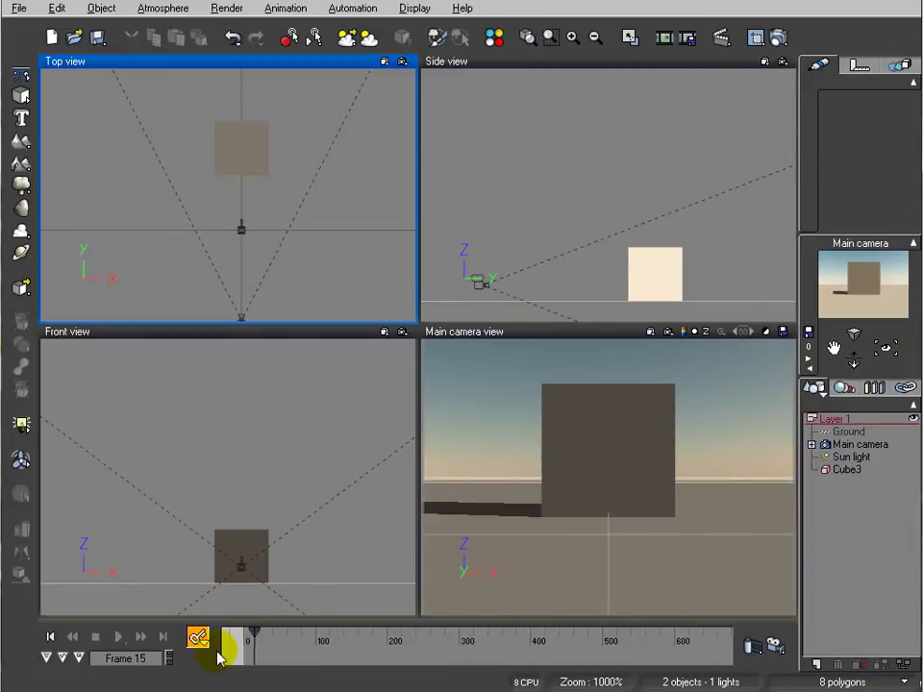
{"action": "right_click", "coordinate": [174, 627]}
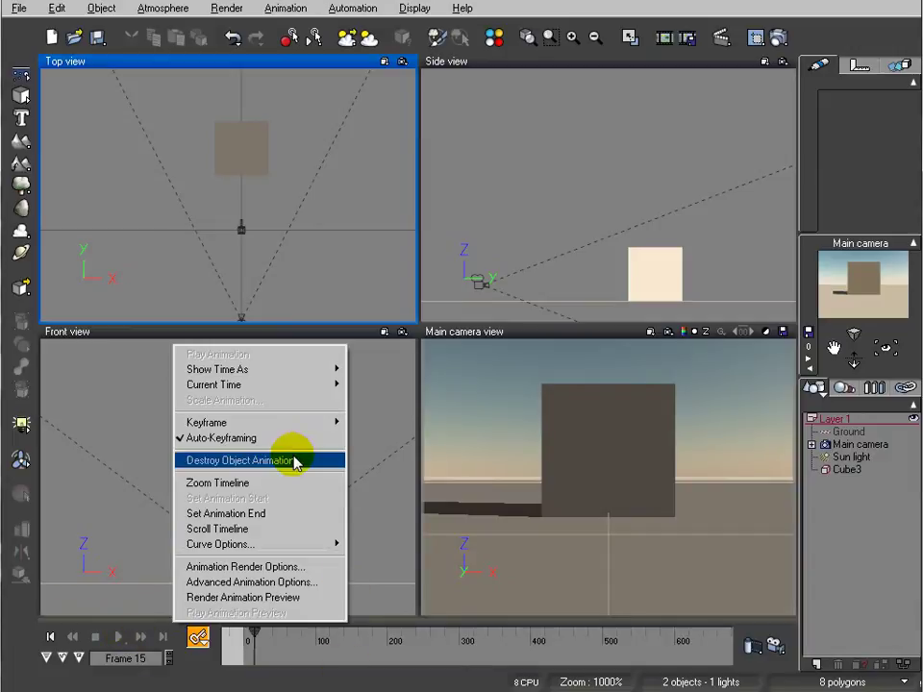
{"action": "mouse_move", "coordinate": [274, 375]}
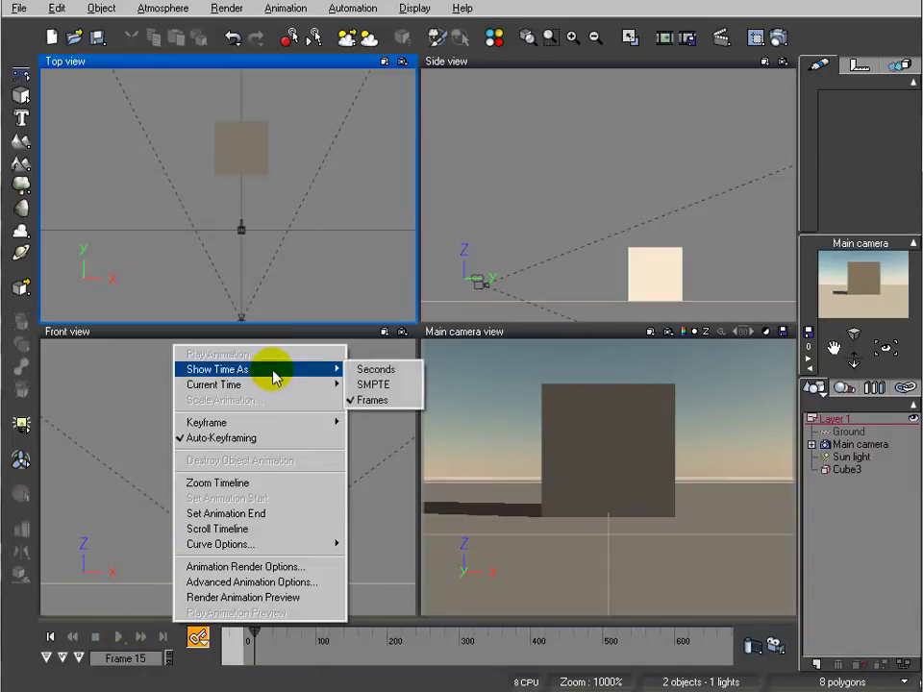
{"action": "left_click", "coordinate": [402, 371]}
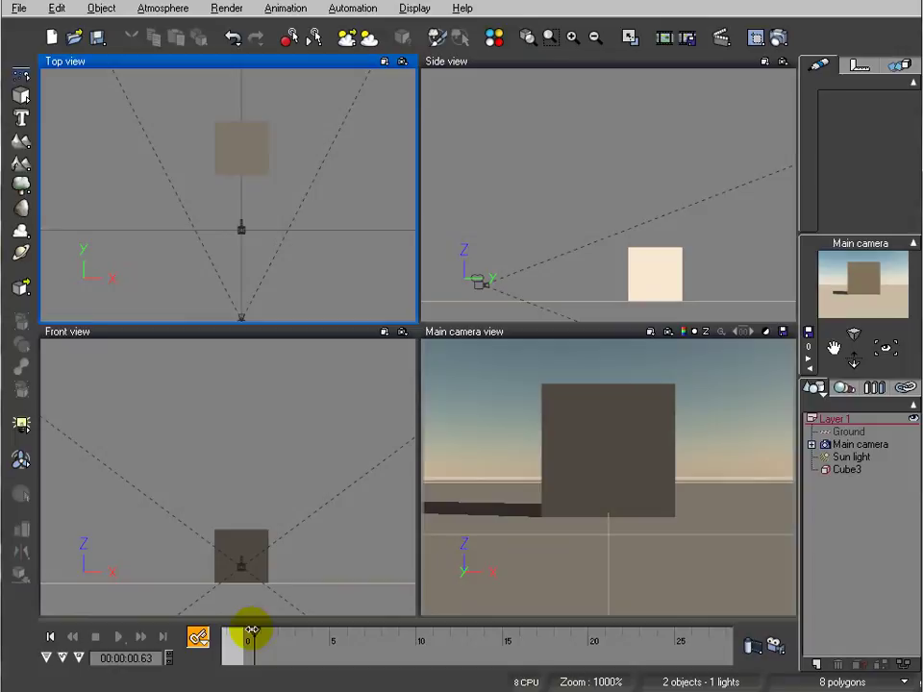
Step: Move the current time to 00:00:01.25 and bring up the keyframing options menu
{"action": "left_click_drag", "start_coordinate": [248, 629], "coordinate": [667, 631]}
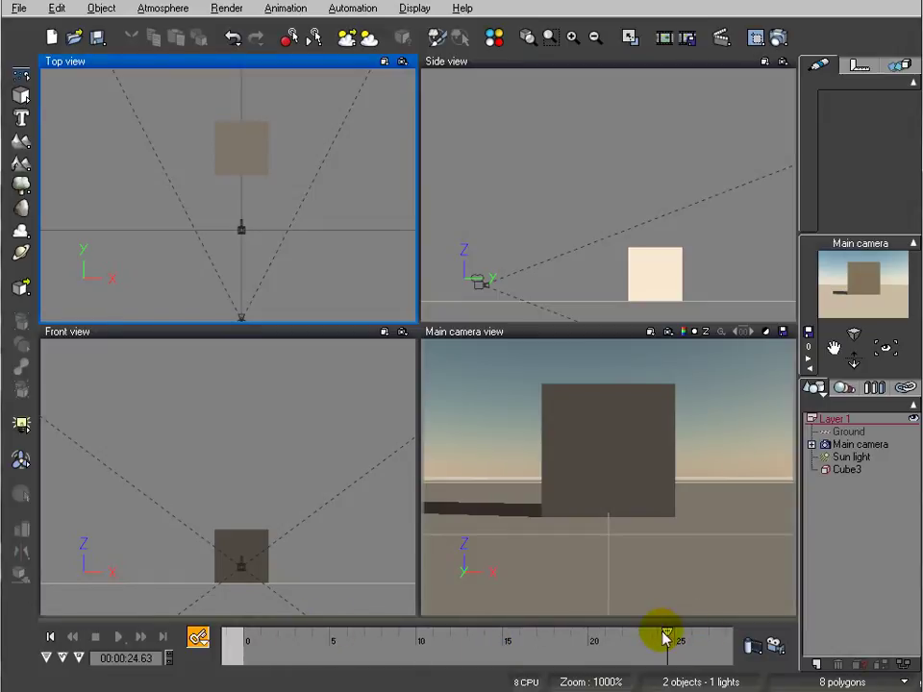
{"action": "left_click_drag", "start_coordinate": [665, 632], "coordinate": [277, 634]}
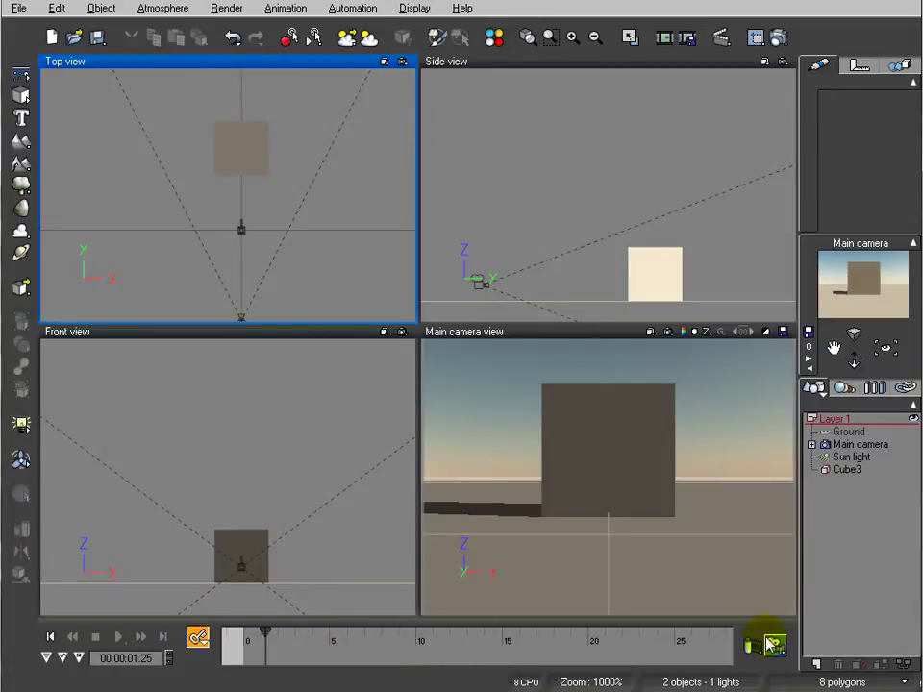
{"action": "left_click", "coordinate": [780, 646]}
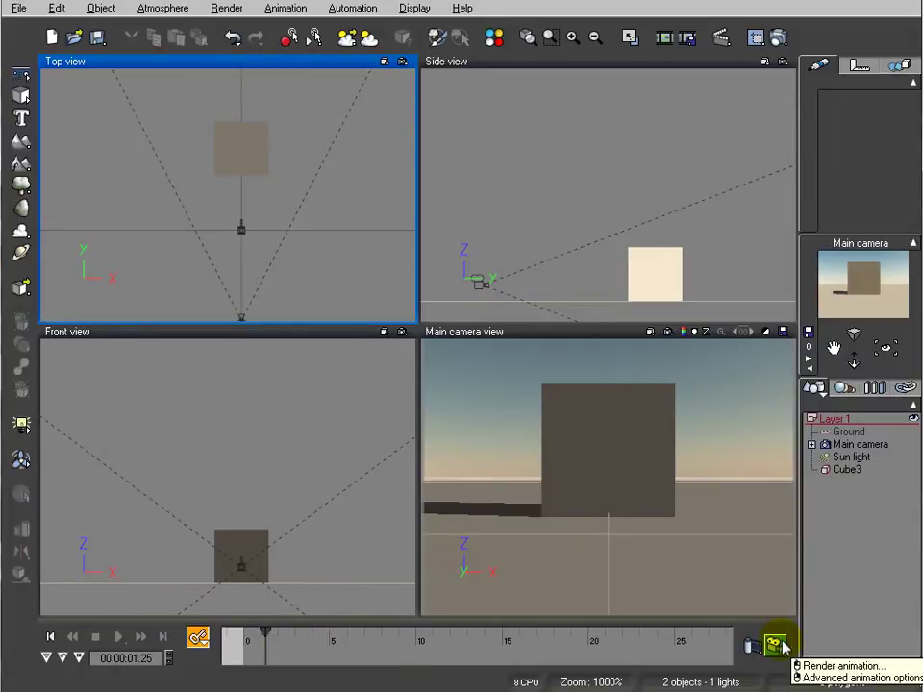
{"action": "left_click", "coordinate": [199, 638]}
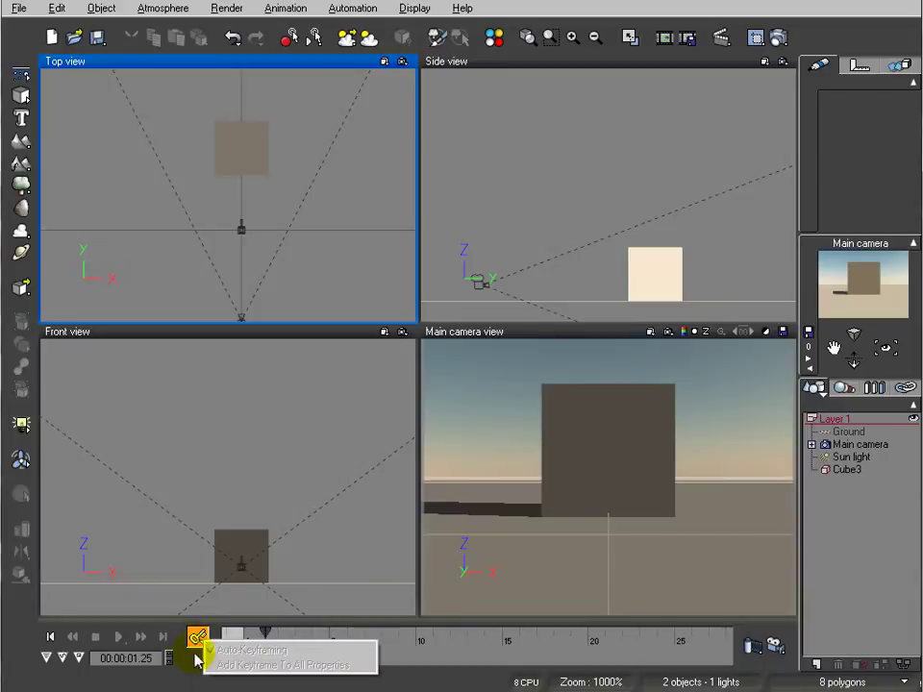
{"action": "left_click", "coordinate": [195, 645]}
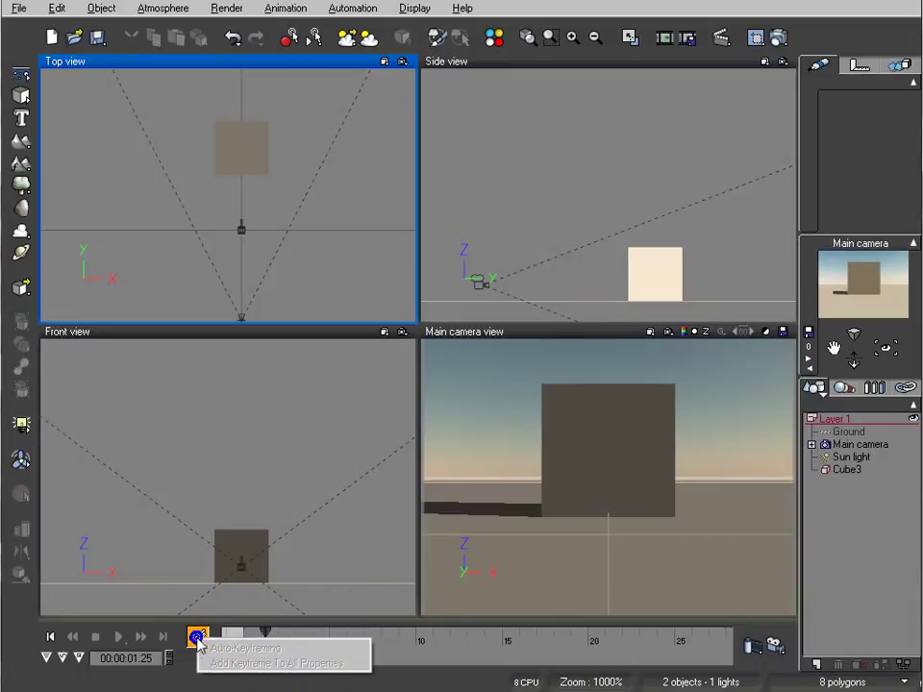
Step: Rewind the timeline to 00:00:00.00 and select Cube3
{"action": "left_click", "coordinate": [177, 667]}
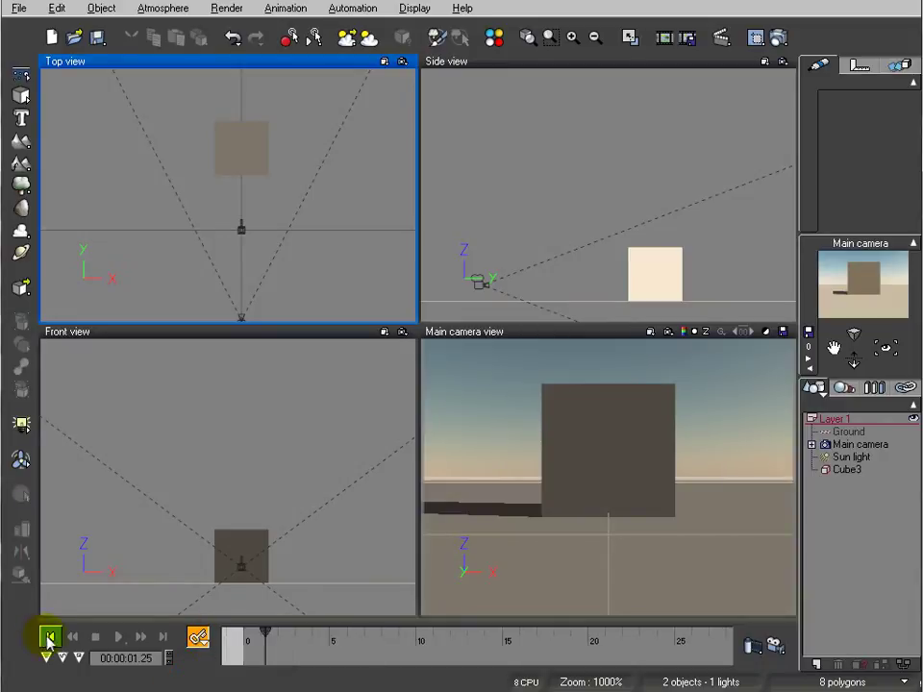
{"action": "left_click", "coordinate": [48, 637]}
{"action": "left_click", "coordinate": [244, 144]}
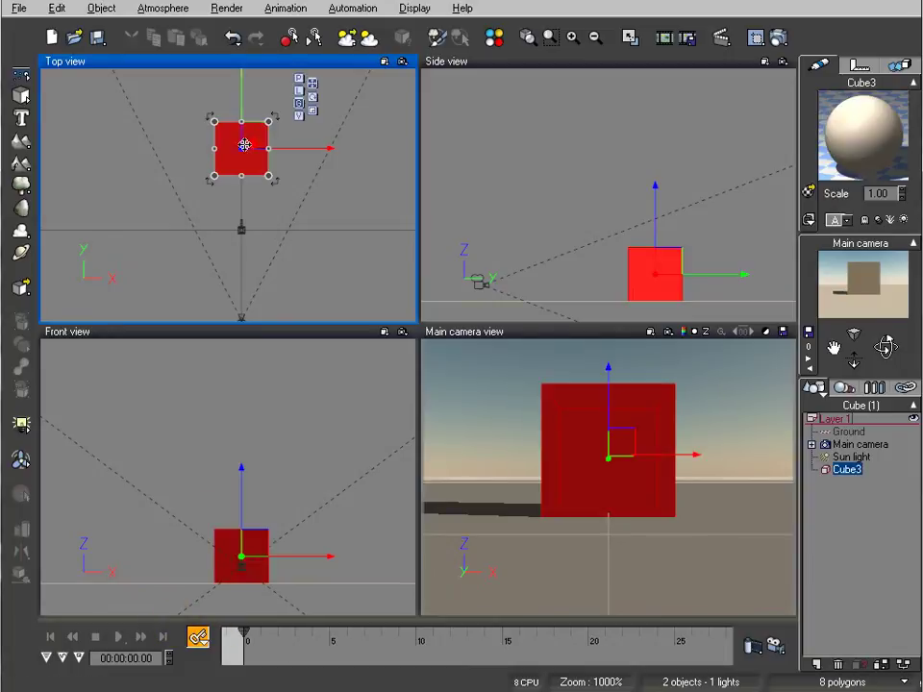
Step: Uncheck Auto-Keyframing in the keyframing options menu
{"action": "left_click", "coordinate": [198, 638]}
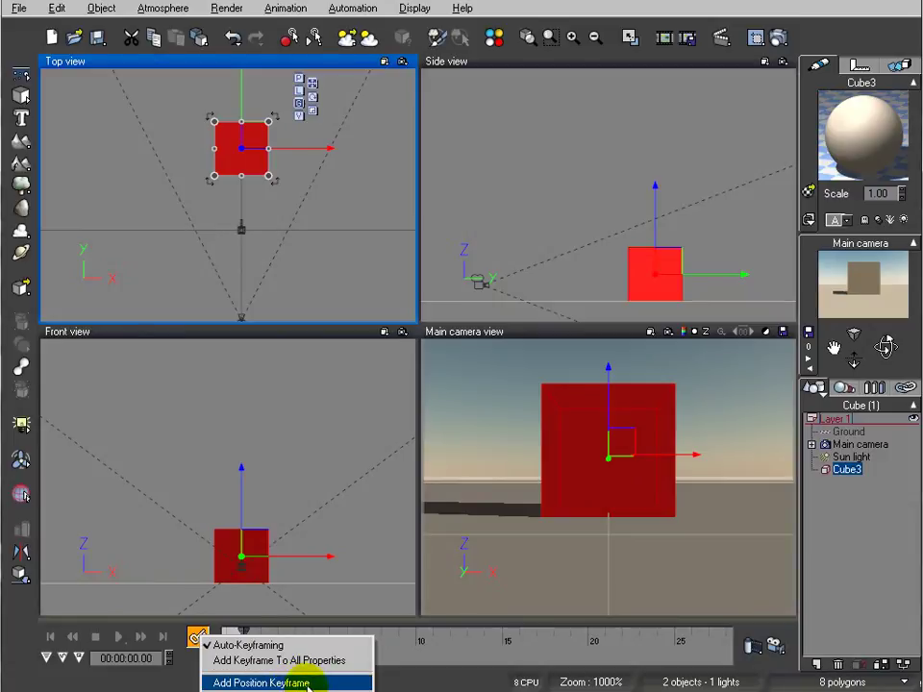
{"action": "left_click", "coordinate": [380, 616]}
{"action": "left_click_drag", "start_coordinate": [385, 618], "coordinate": [386, 497]}
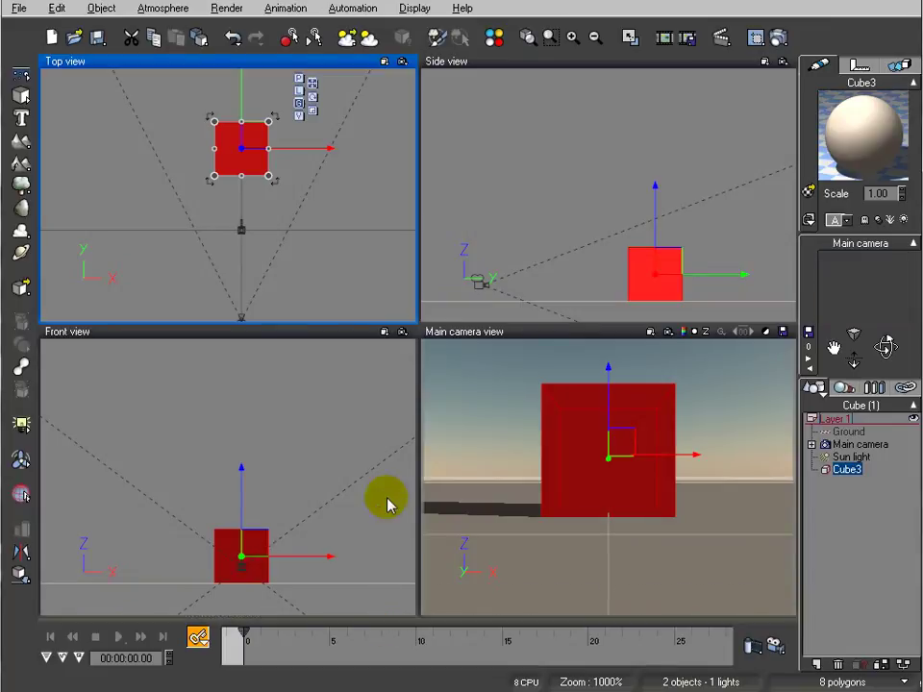
{"action": "left_click", "coordinate": [208, 638]}
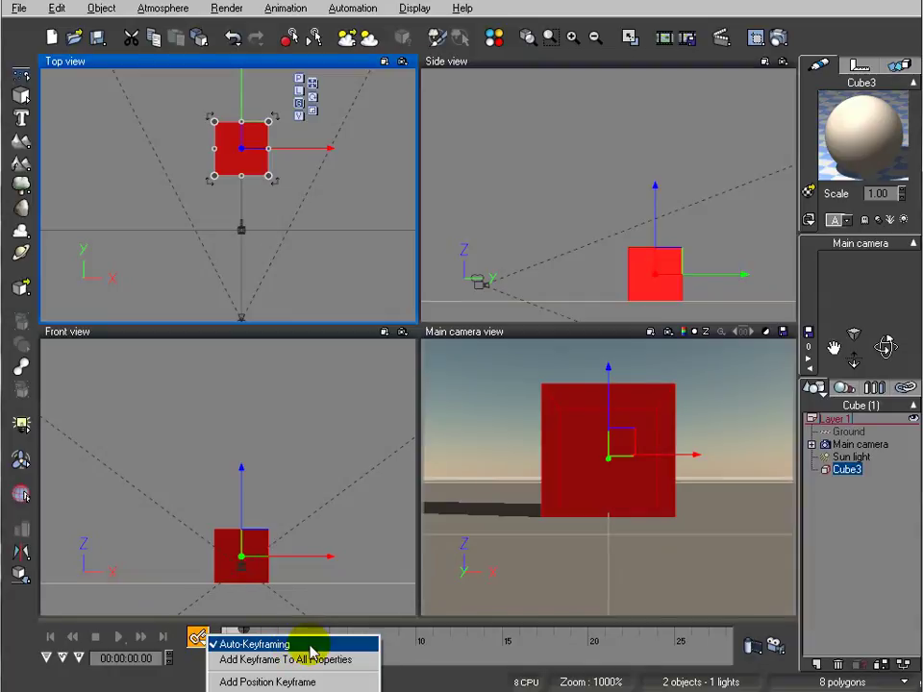
{"action": "left_click", "coordinate": [310, 650]}
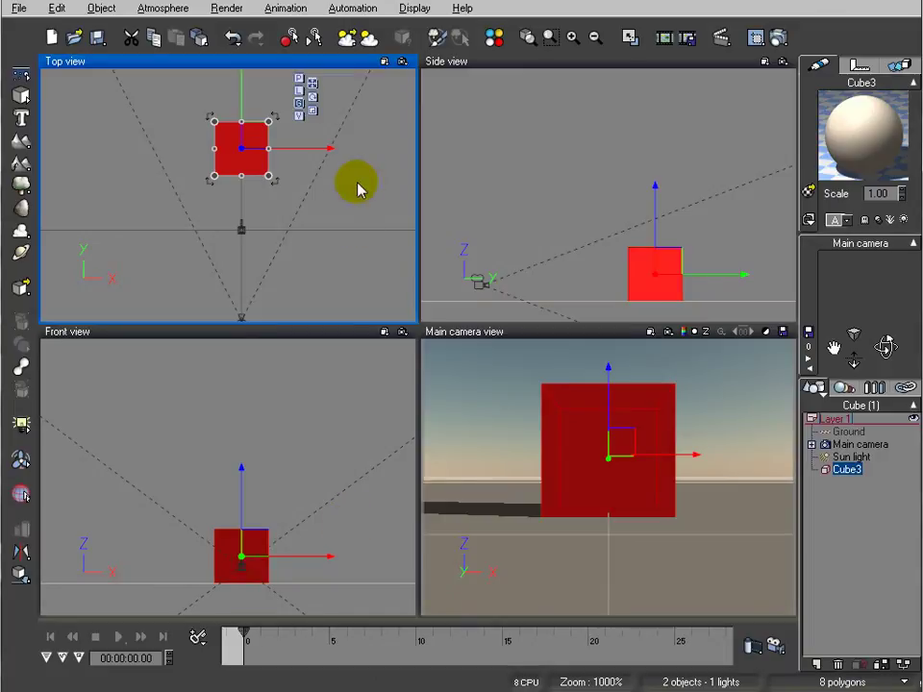
Step: Move Cube3 left in Top view and turn Auto-Keyframing back on
{"action": "right_click_drag", "start_coordinate": [361, 190], "coordinate": [368, 237]}
{"action": "left_click_drag", "start_coordinate": [262, 175], "coordinate": [161, 160]}
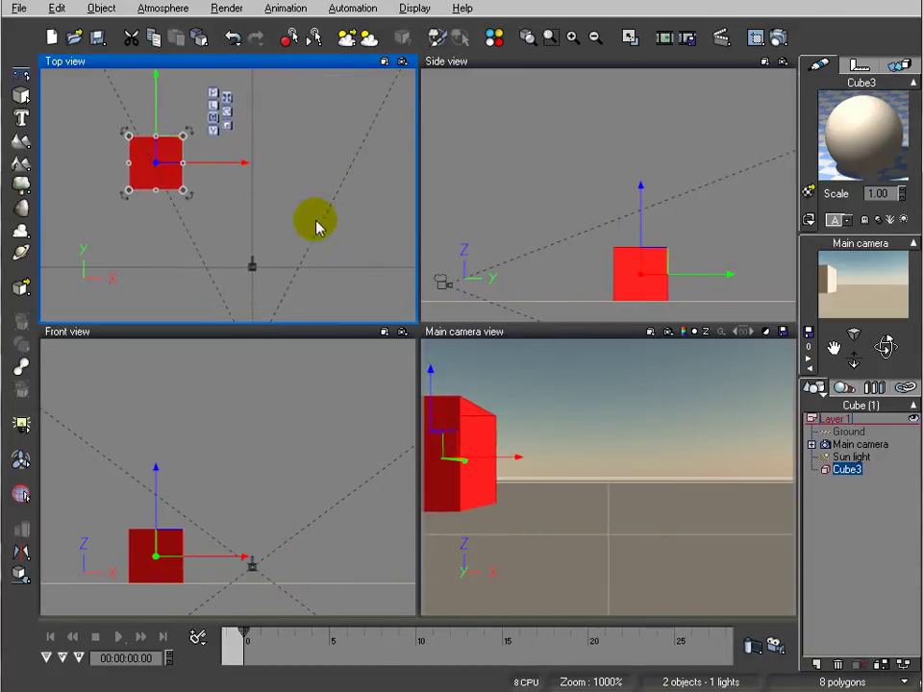
{"action": "left_click", "coordinate": [199, 642]}
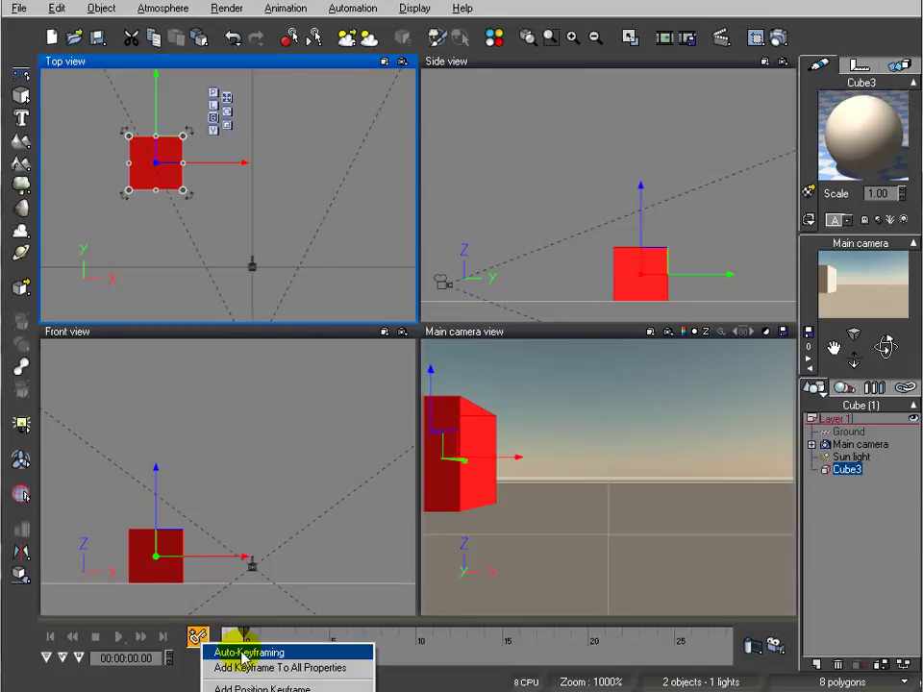
{"action": "left_click", "coordinate": [233, 653]}
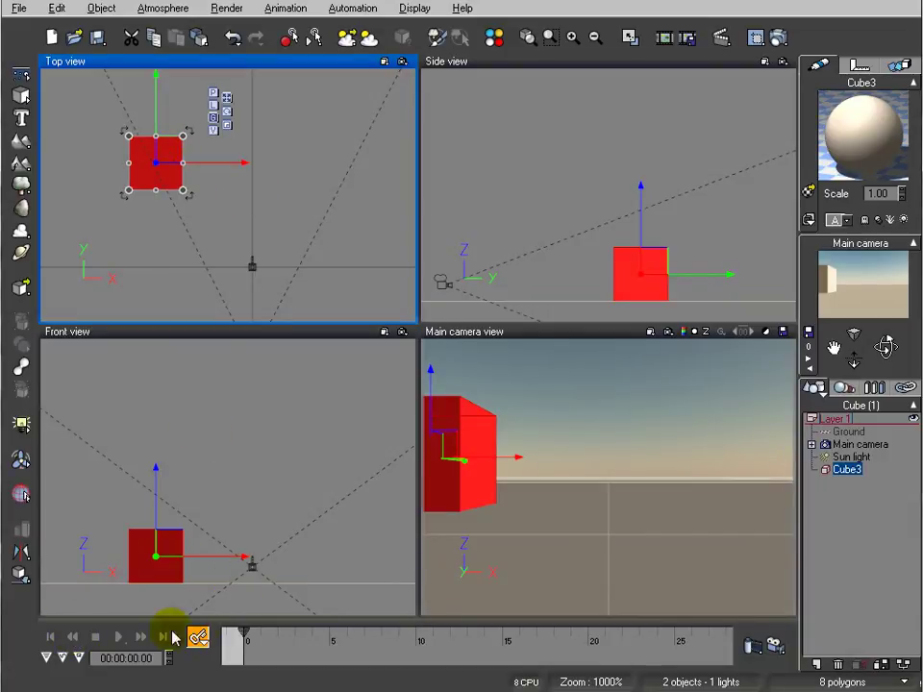
Step: At time 00:00:00.00, shorten Cube3 along Y, scale it slightly larger, and nudge it up-left
{"action": "left_click_drag", "start_coordinate": [242, 636], "coordinate": [311, 636]}
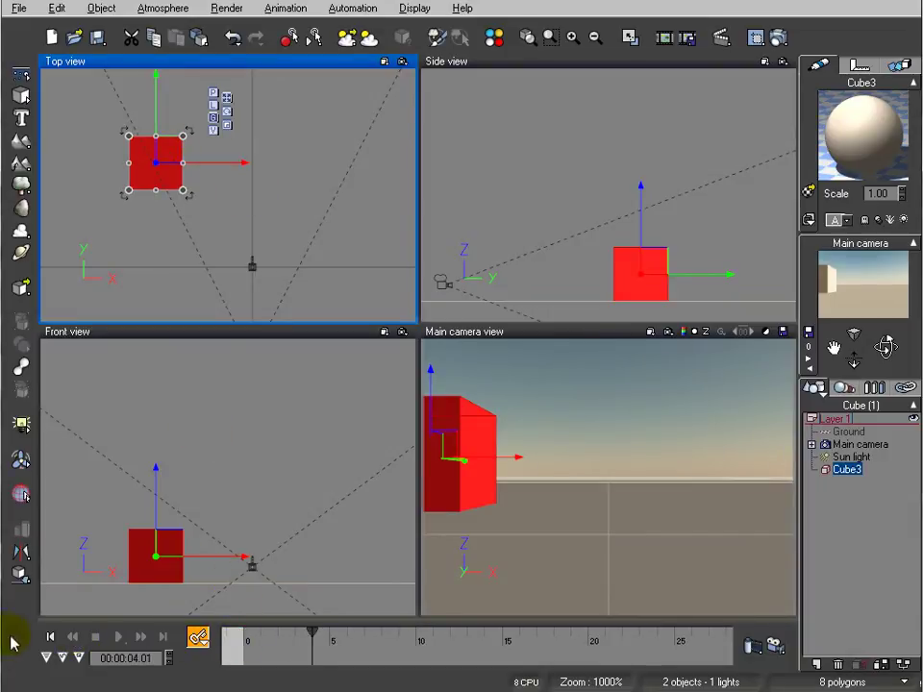
{"action": "left_click", "coordinate": [50, 637]}
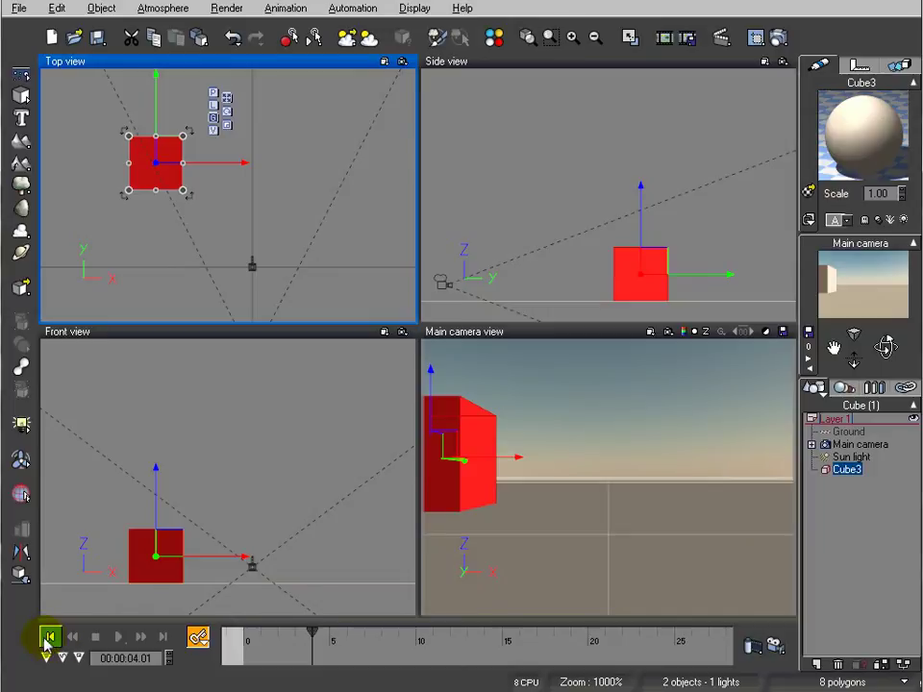
{"action": "left_click", "coordinate": [45, 639]}
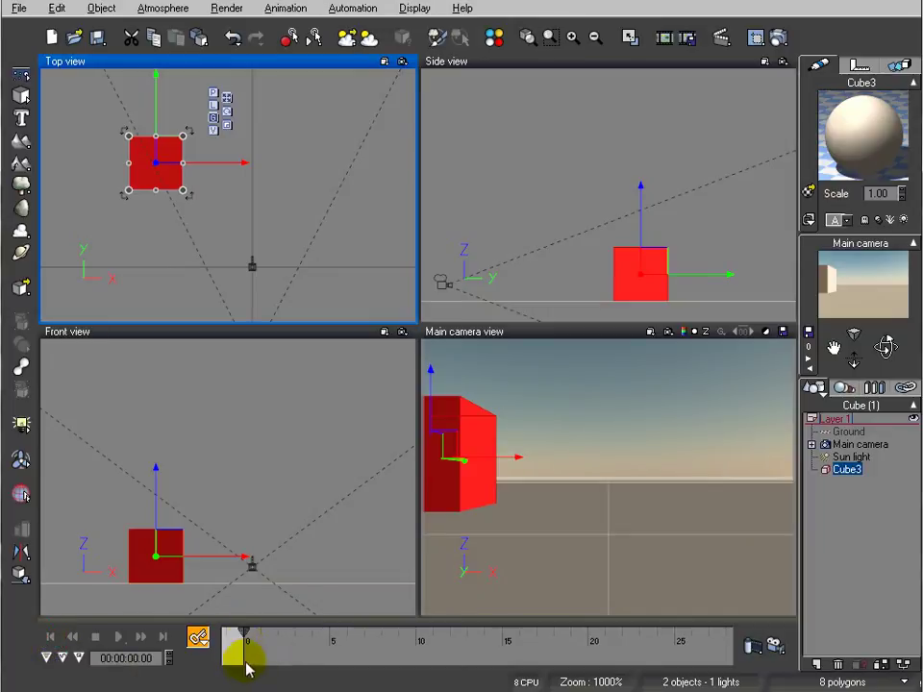
{"action": "left_click", "coordinate": [163, 134]}
{"action": "mouse_move", "coordinate": [163, 143]}
{"action": "left_mouse_down"}
{"action": "mouse_move", "coordinate": [320, 140]}
{"action": "mouse_move", "coordinate": [283, 155]}
{"action": "mouse_move", "coordinate": [157, 146]}
{"action": "mouse_move", "coordinate": [299, 149]}
{"action": "mouse_move", "coordinate": [176, 149]}
{"action": "left_mouse_up"}
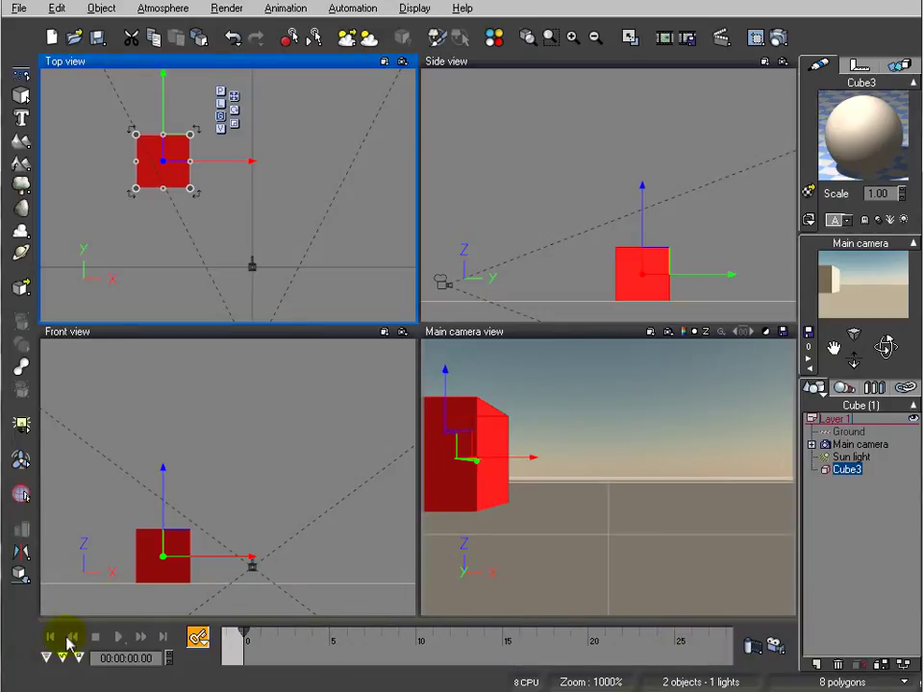
{"action": "mouse_move", "coordinate": [190, 186]}
{"action": "left_mouse_down"}
{"action": "mouse_move", "coordinate": [263, 247]}
{"action": "mouse_move", "coordinate": [198, 200]}
{"action": "left_mouse_up"}
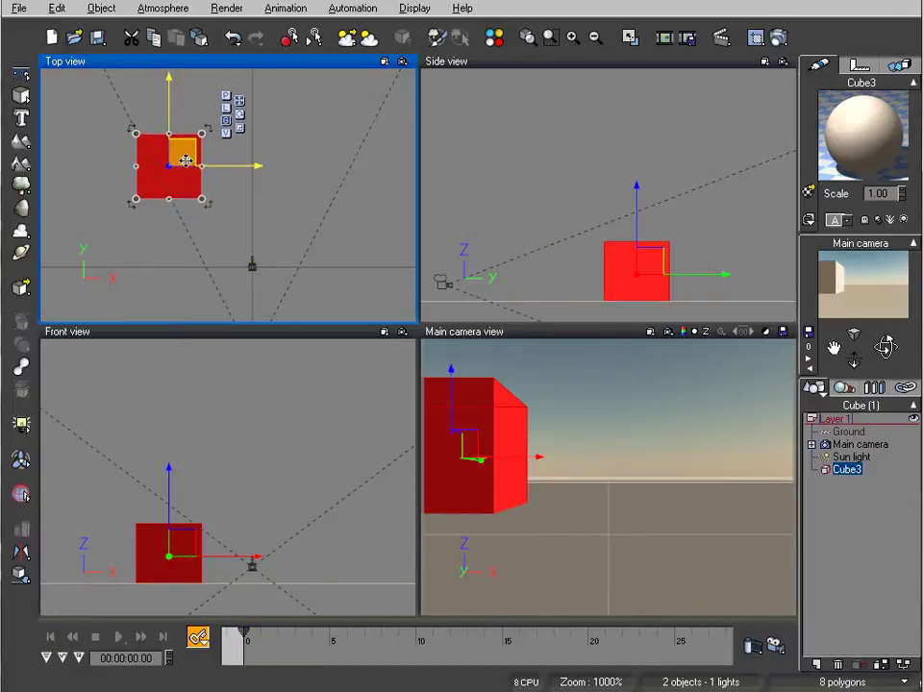
{"action": "left_click_drag", "start_coordinate": [186, 155], "coordinate": [180, 147]}
{"action": "left_click", "coordinate": [209, 644]}
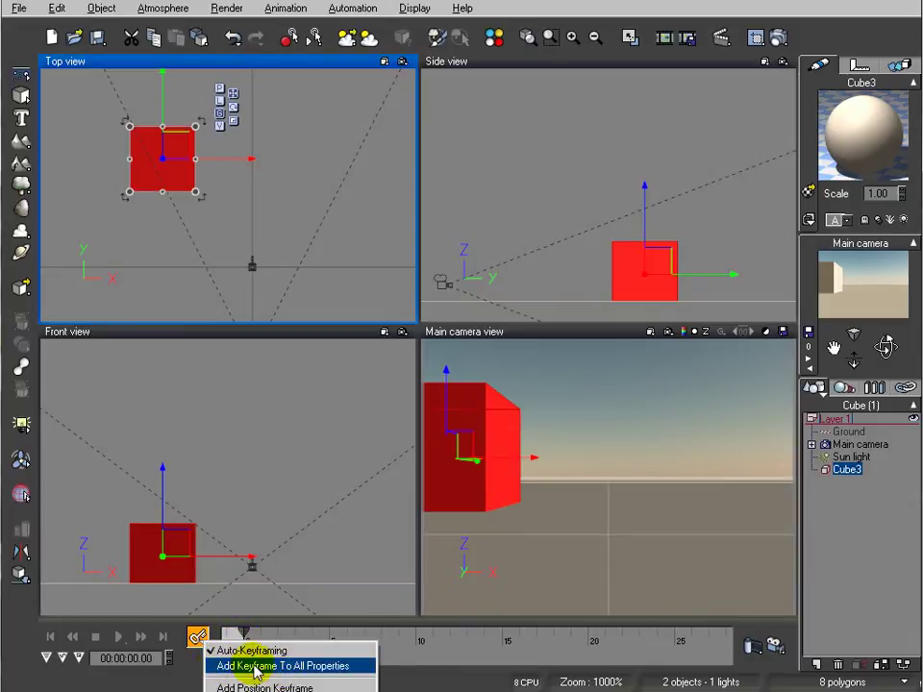
Step: Key the cube at 0 s, slide it right at about 9.9 s, then scrub back to about 9 s
{"action": "left_click", "coordinate": [255, 667]}
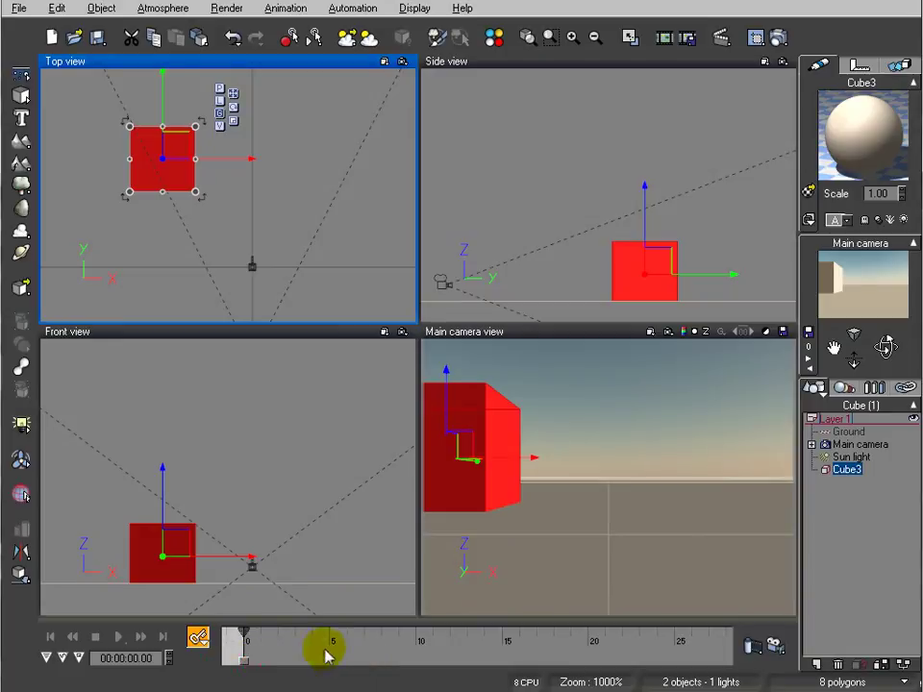
{"action": "left_click", "coordinate": [243, 661]}
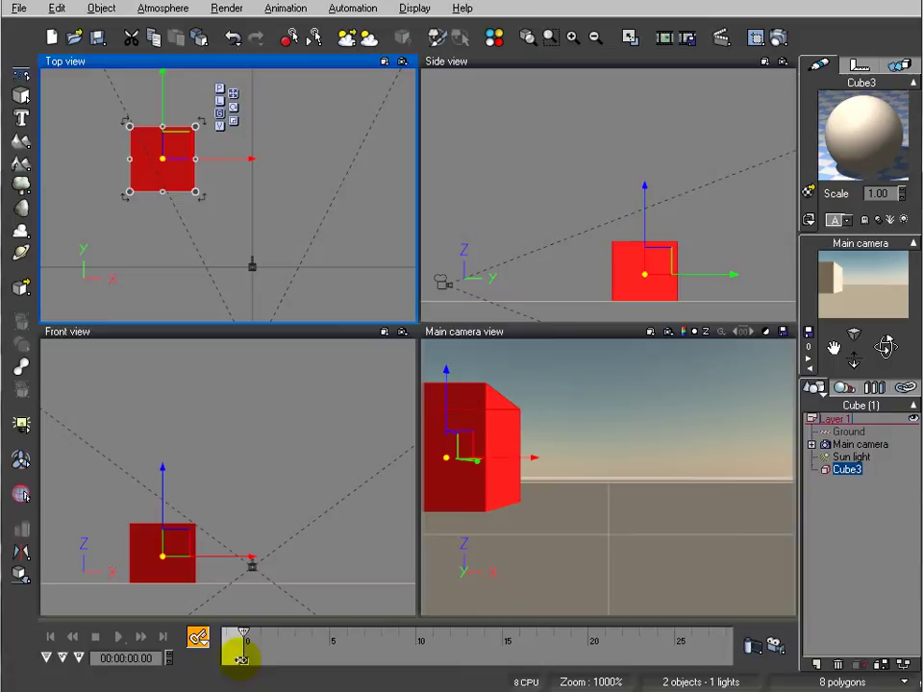
{"action": "left_click_drag", "start_coordinate": [243, 633], "coordinate": [407, 632]}
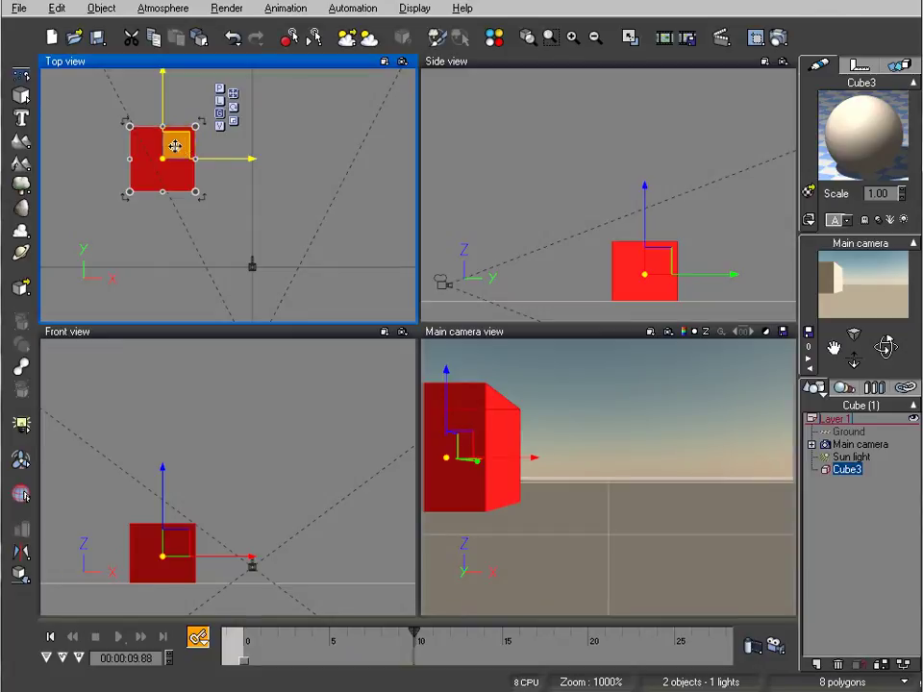
{"action": "left_click_drag", "start_coordinate": [174, 146], "coordinate": [358, 137]}
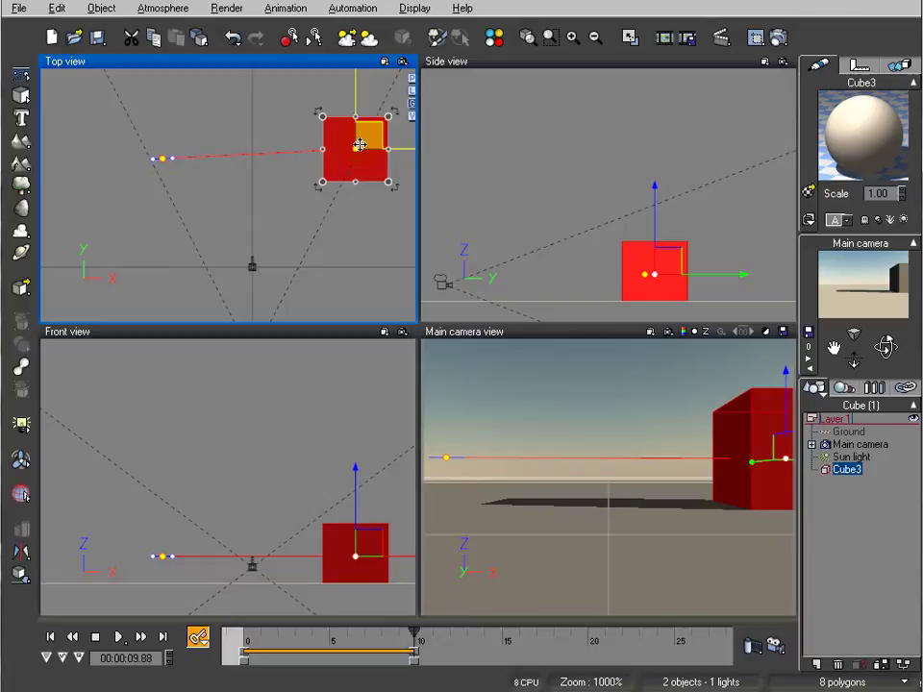
{"action": "mouse_move", "coordinate": [367, 143]}
{"action": "left_mouse_down"}
{"action": "mouse_move", "coordinate": [336, 143]}
{"action": "mouse_move", "coordinate": [350, 149]}
{"action": "left_mouse_up"}
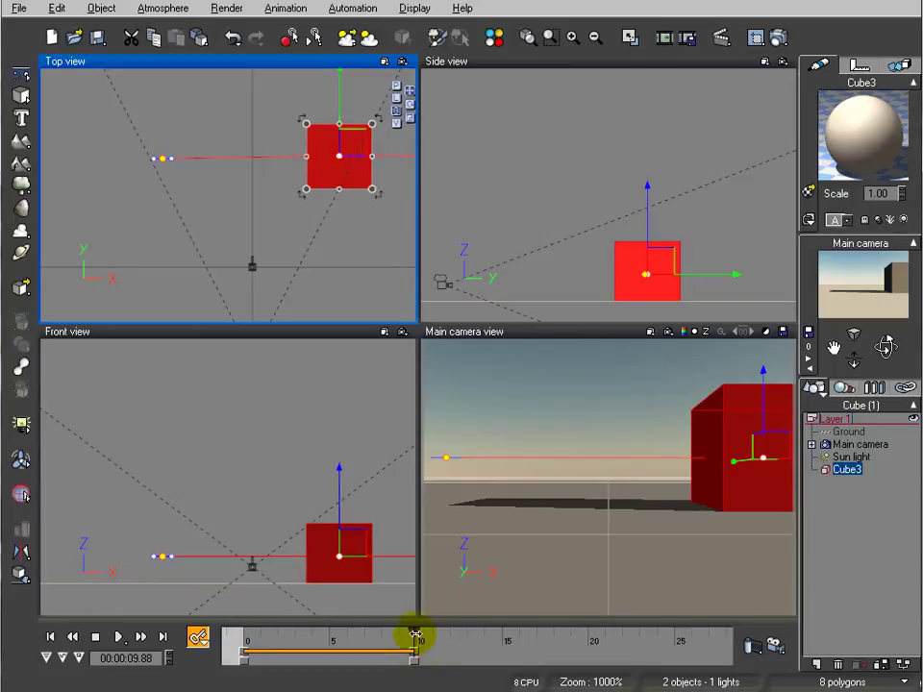
{"action": "left_click", "coordinate": [557, 335]}
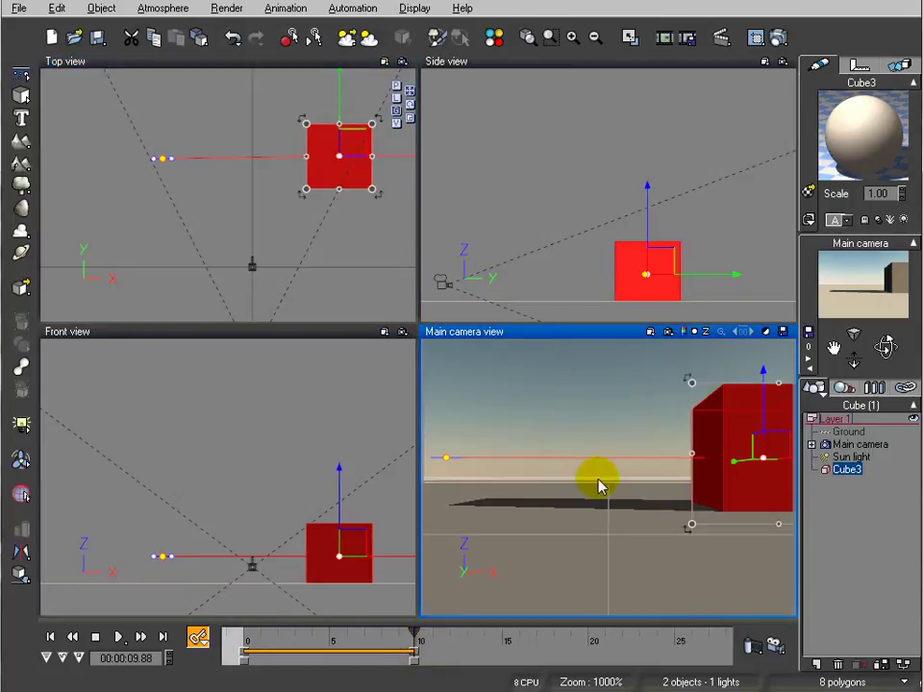
{"action": "left_click_drag", "start_coordinate": [413, 616], "coordinate": [399, 633]}
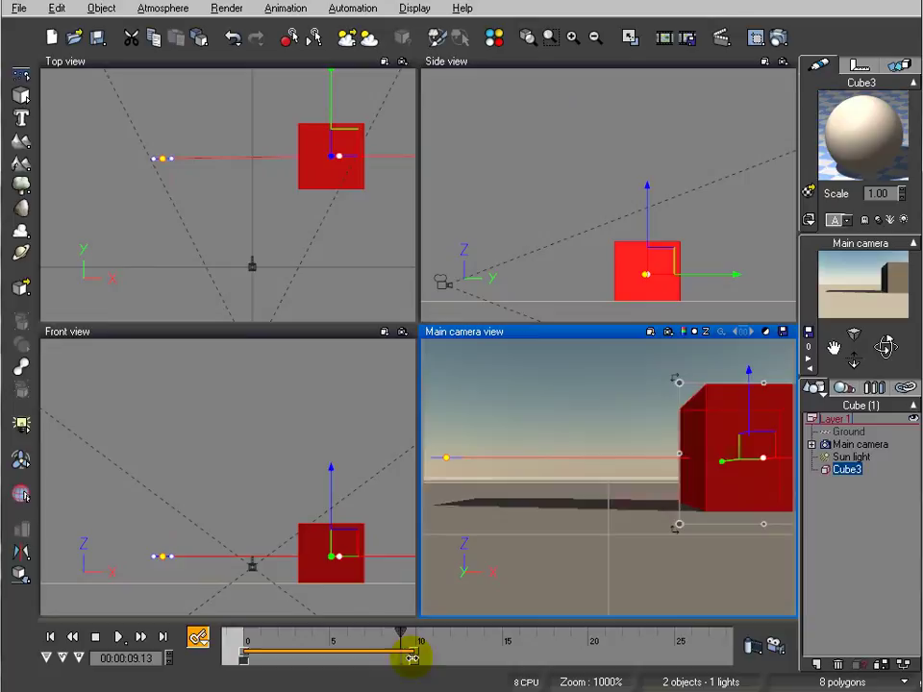
Step: At about 10 seconds, turn off Auto-Keyframing
{"action": "left_click_drag", "start_coordinate": [399, 633], "coordinate": [416, 634]}
{"action": "left_click", "coordinate": [197, 637]}
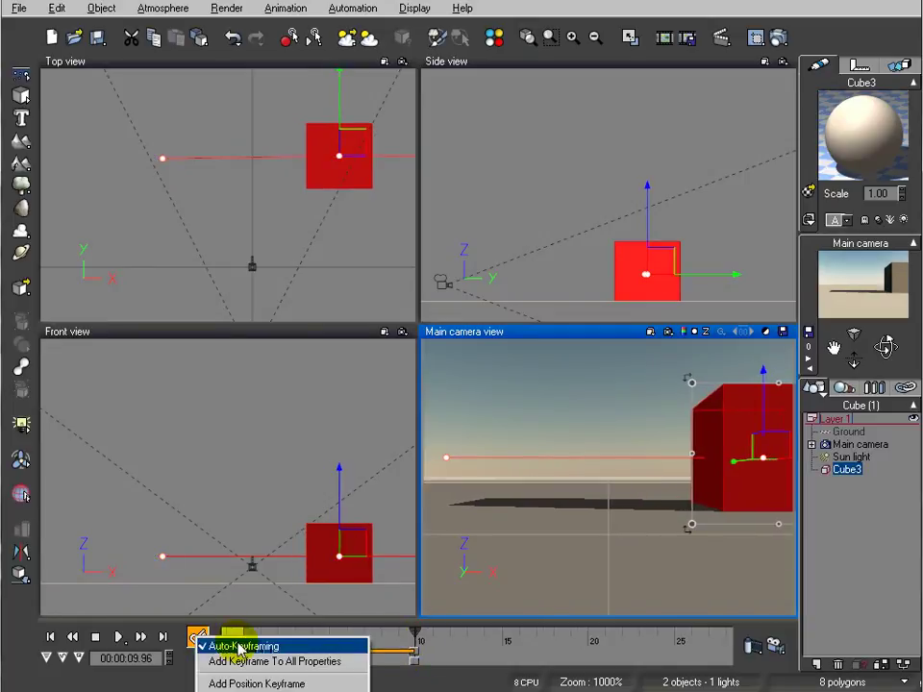
{"action": "left_click", "coordinate": [236, 646]}
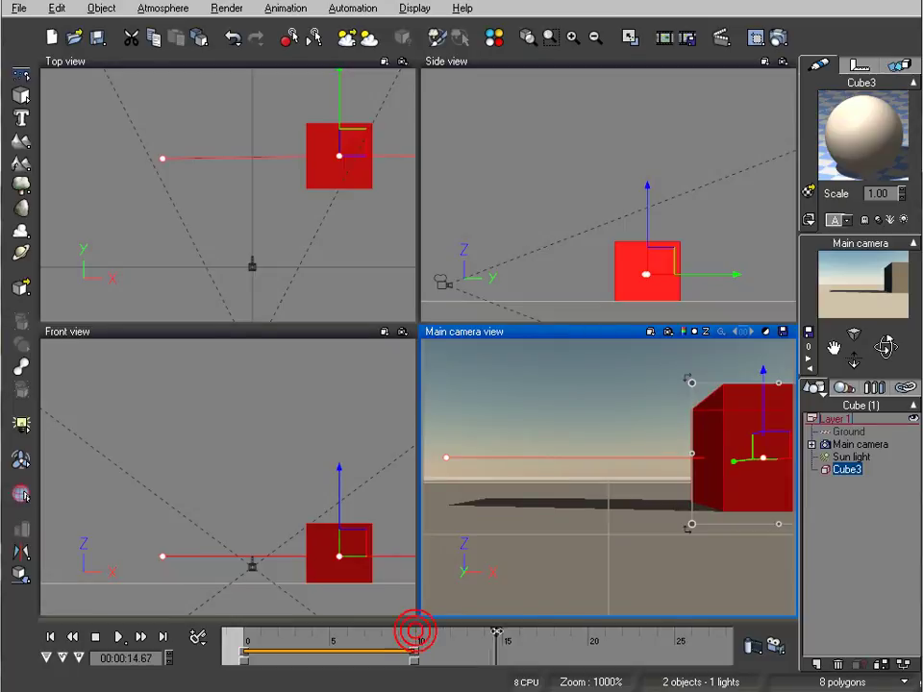
Step: Scrub to about 15 seconds and test-move the cube up and to the right
{"action": "left_click_drag", "start_coordinate": [495, 631], "coordinate": [505, 632]}
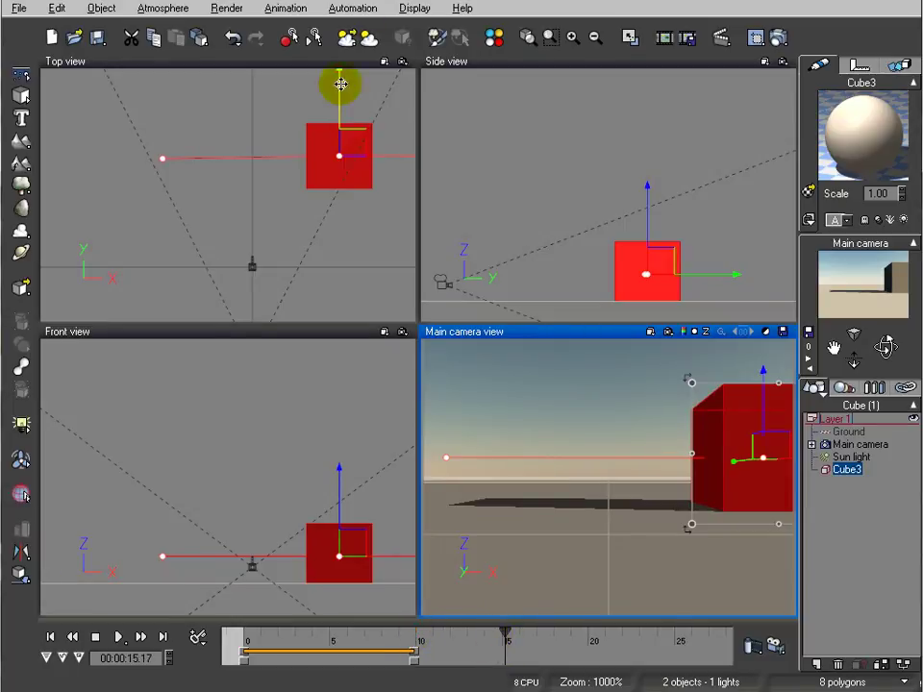
{"action": "left_click_drag", "start_coordinate": [340, 85], "coordinate": [268, 273]}
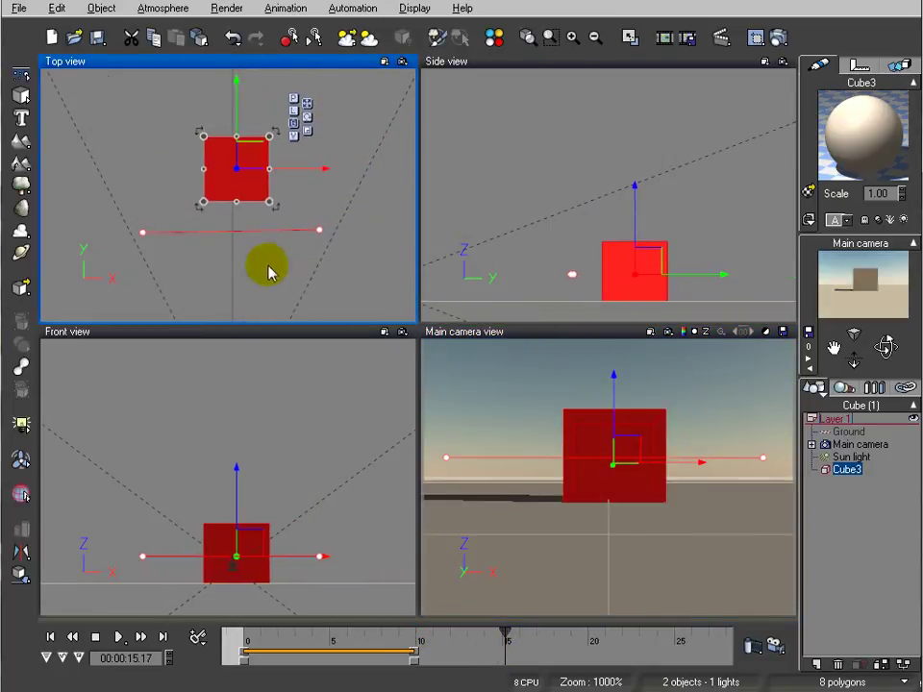
{"action": "left_click_drag", "start_coordinate": [245, 157], "coordinate": [308, 101]}
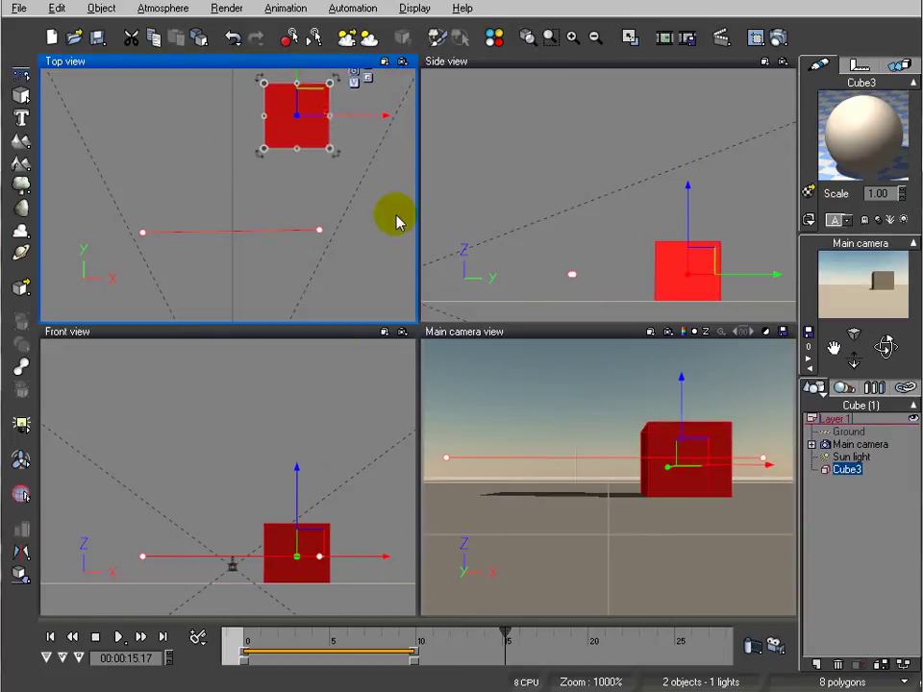
Step: Scrub back through 9.3–10 seconds and forward to about 15.8 seconds to check the cube
{"action": "left_click_drag", "start_coordinate": [502, 630], "coordinate": [553, 635]}
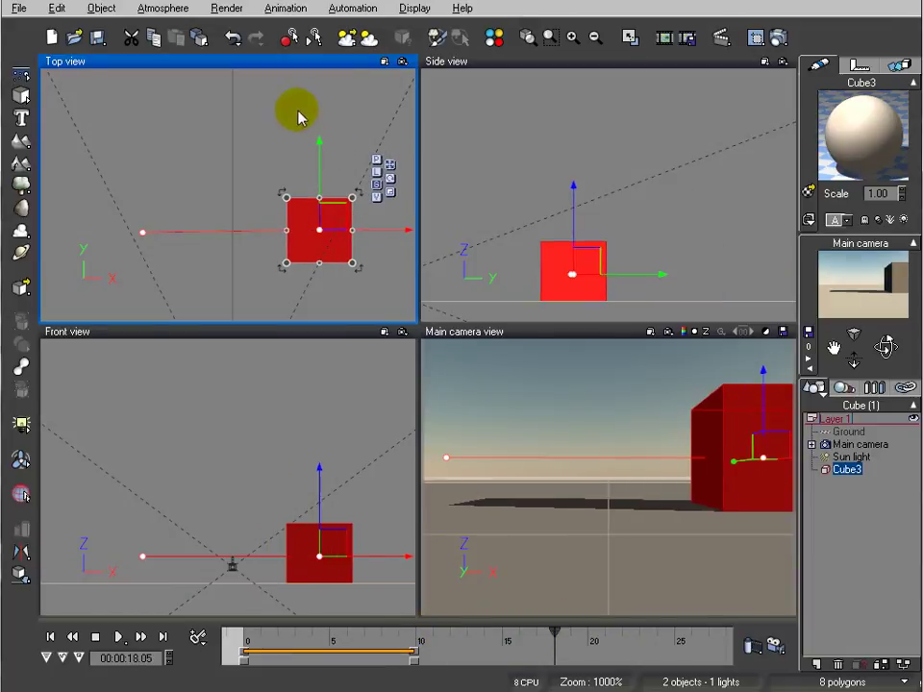
{"action": "left_click_drag", "start_coordinate": [271, 157], "coordinate": [256, 88]}
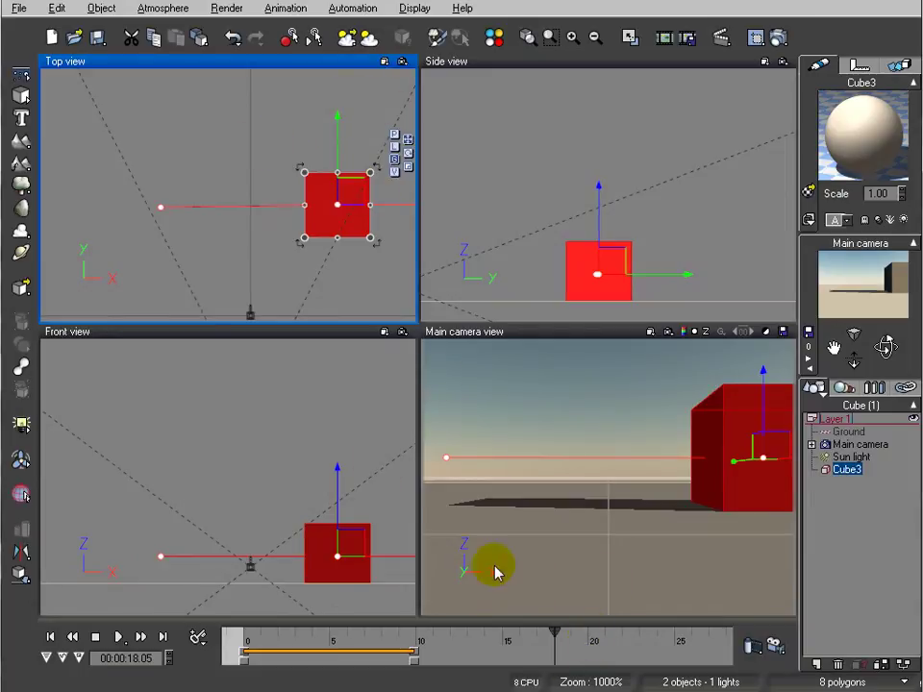
{"action": "left_click_drag", "start_coordinate": [444, 628], "coordinate": [405, 629]}
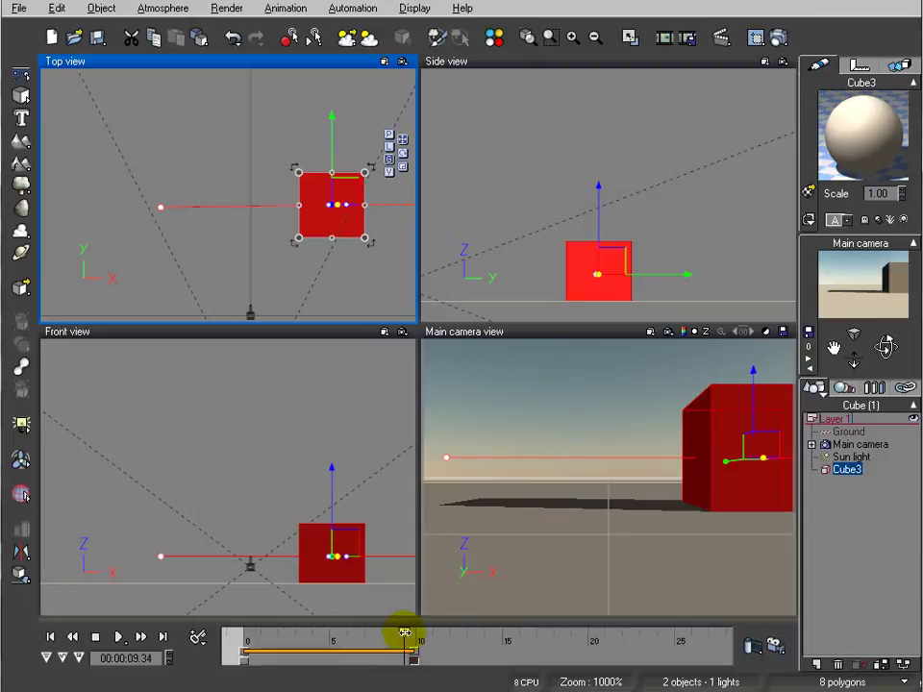
{"action": "left_click_drag", "start_coordinate": [404, 632], "coordinate": [416, 631]}
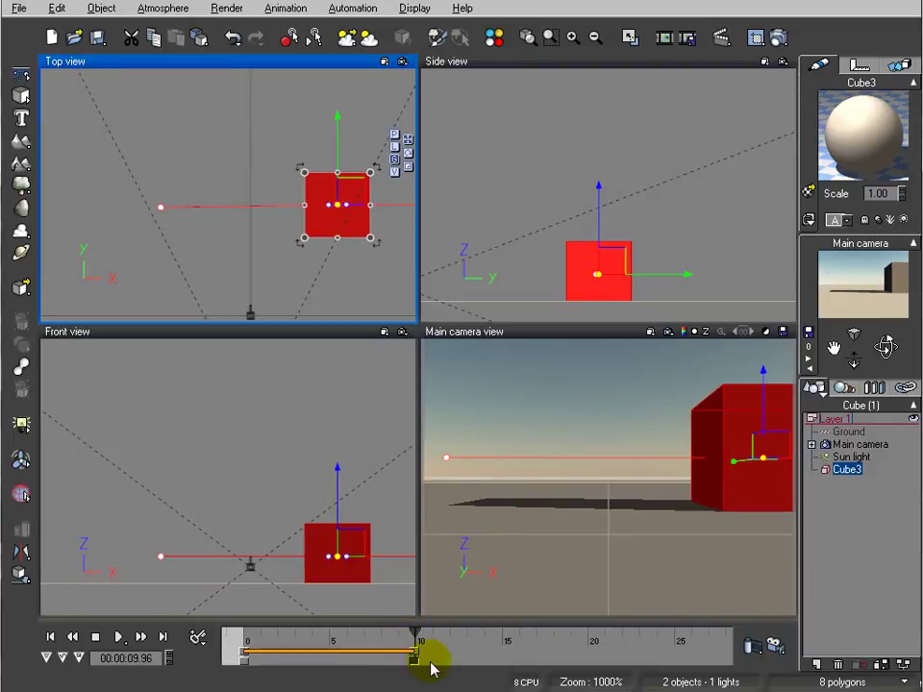
{"action": "left_click_drag", "start_coordinate": [559, 632], "coordinate": [517, 630]}
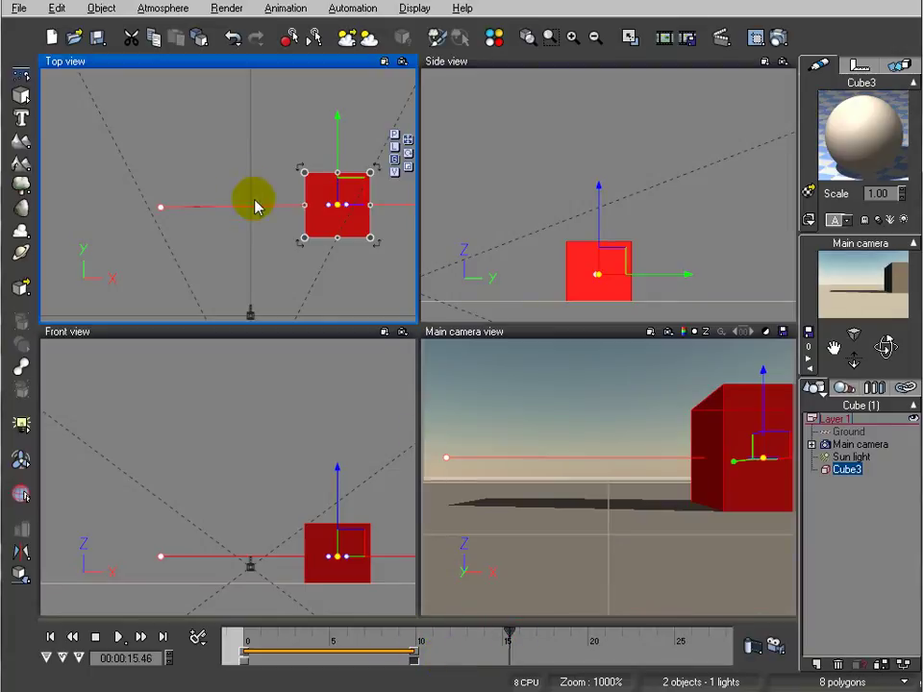
Step: Move the cube to its new end spot and key all its properties at about frame 15
{"action": "left_click_drag", "start_coordinate": [251, 198], "coordinate": [302, 89]}
{"action": "left_click", "coordinate": [198, 638]}
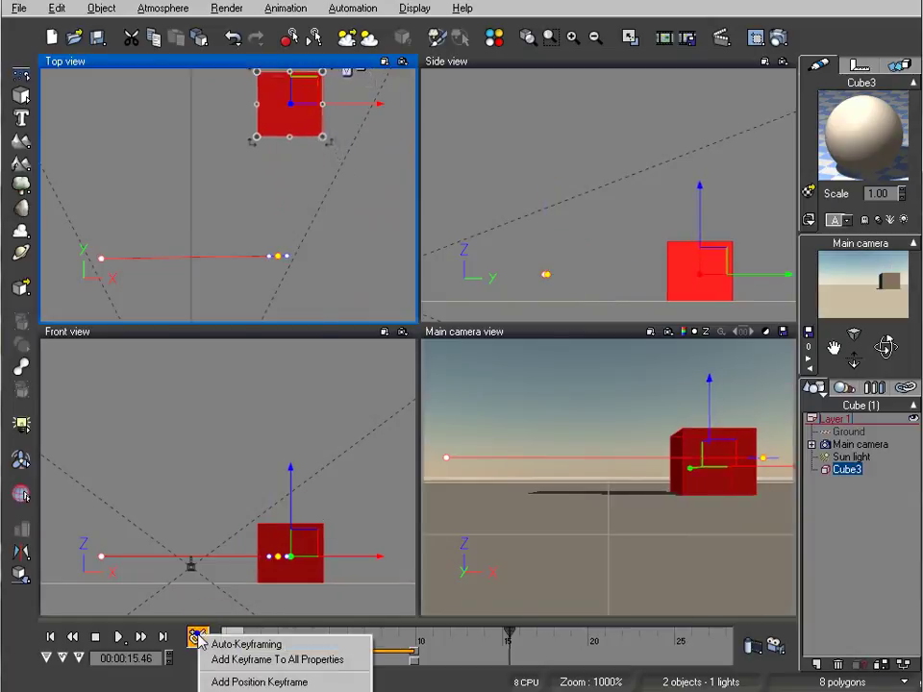
{"action": "left_click", "coordinate": [288, 659]}
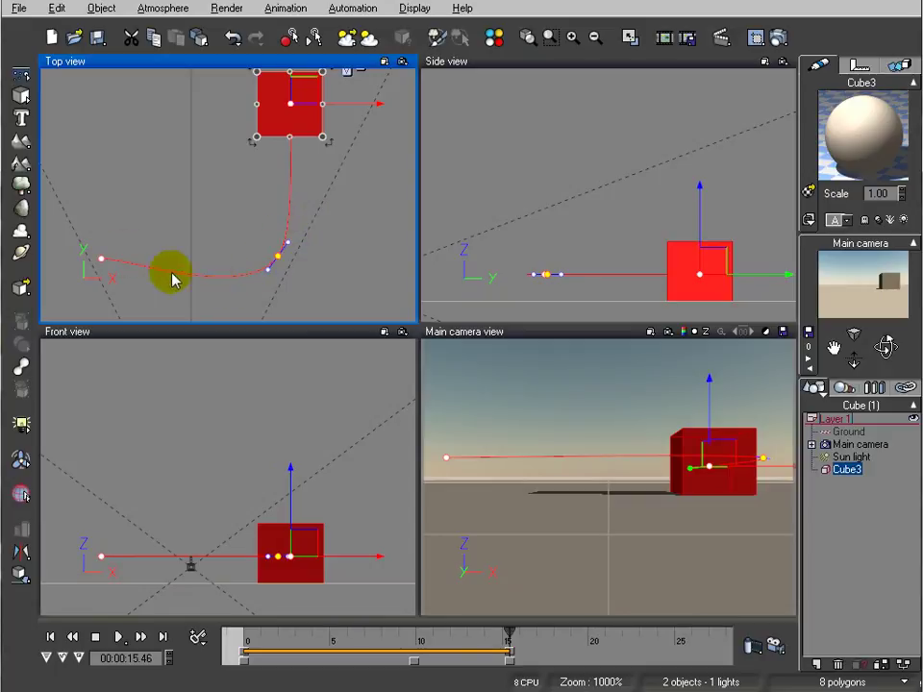
Step: Scrub backward to preview the cube travelling along its new curved path
{"action": "left_click", "coordinate": [507, 659]}
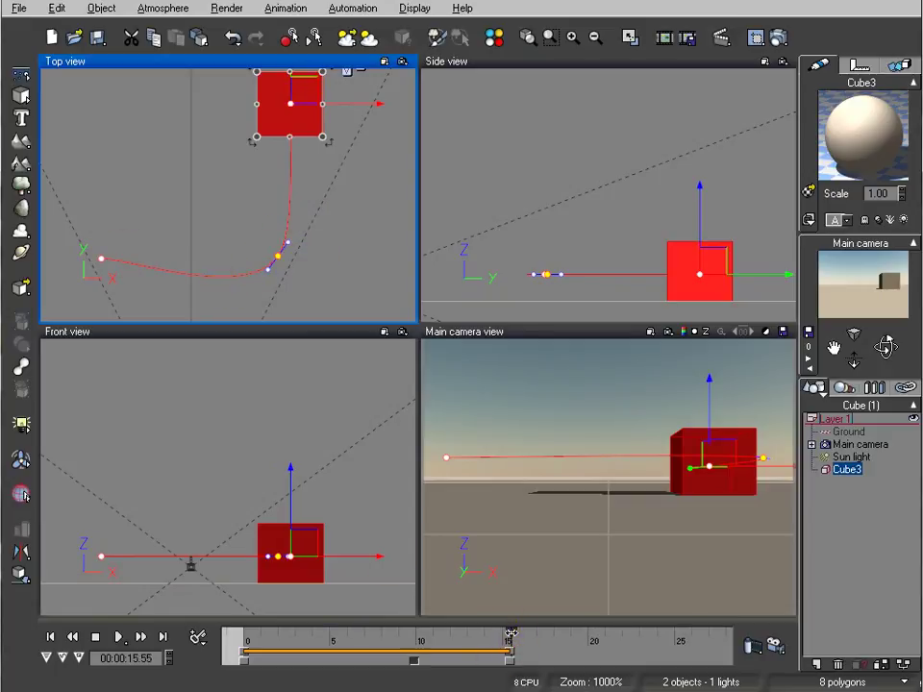
{"action": "left_click_drag", "start_coordinate": [510, 633], "coordinate": [472, 639]}
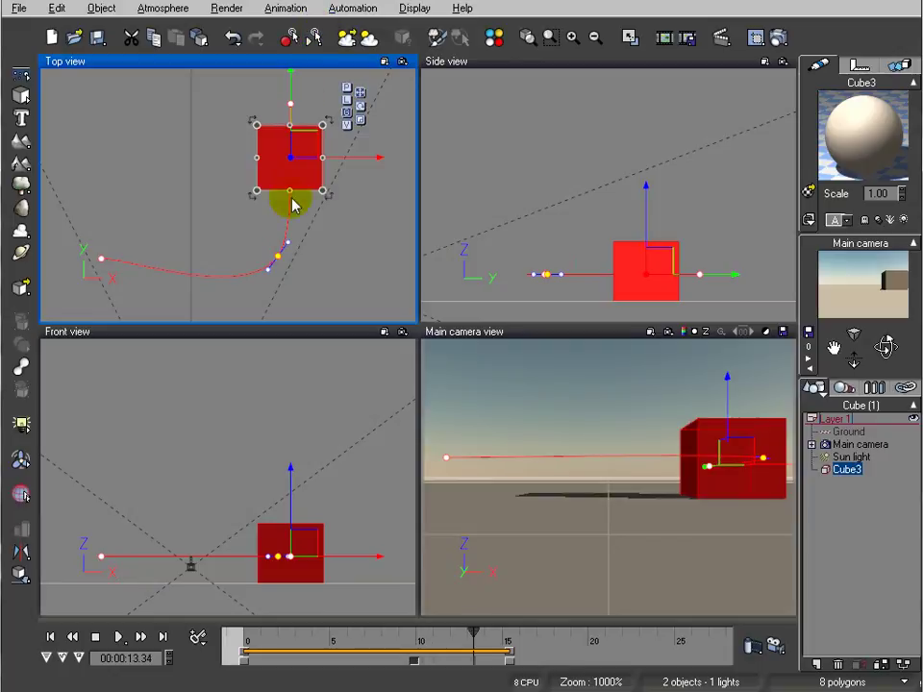
{"action": "left_click_drag", "start_coordinate": [294, 205], "coordinate": [277, 254]}
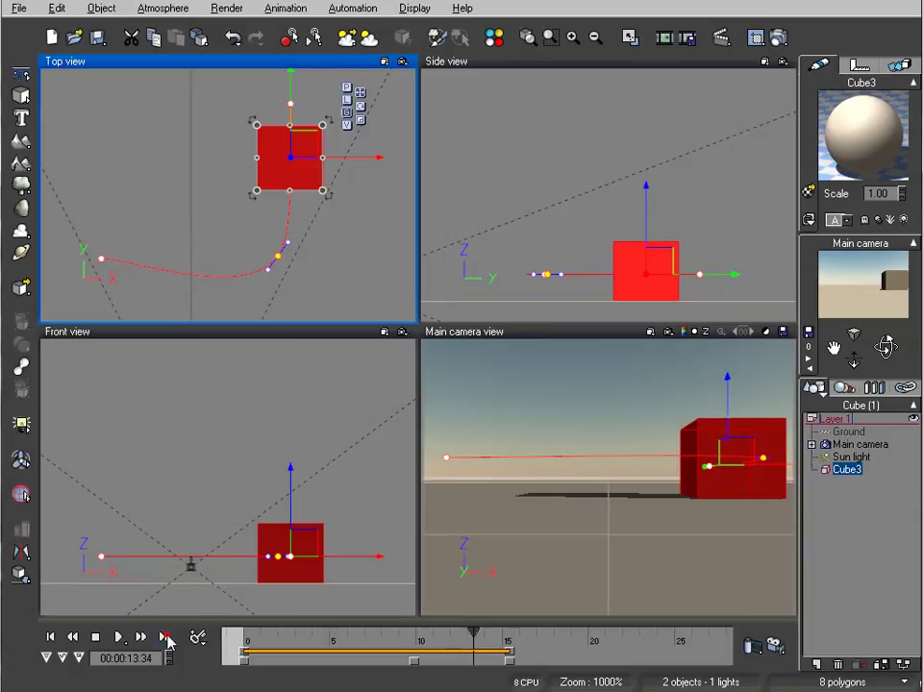
Step: Jump to the animation end, scrub back to frame 10, and drag the cube to a new spot
{"action": "left_click", "coordinate": [165, 638]}
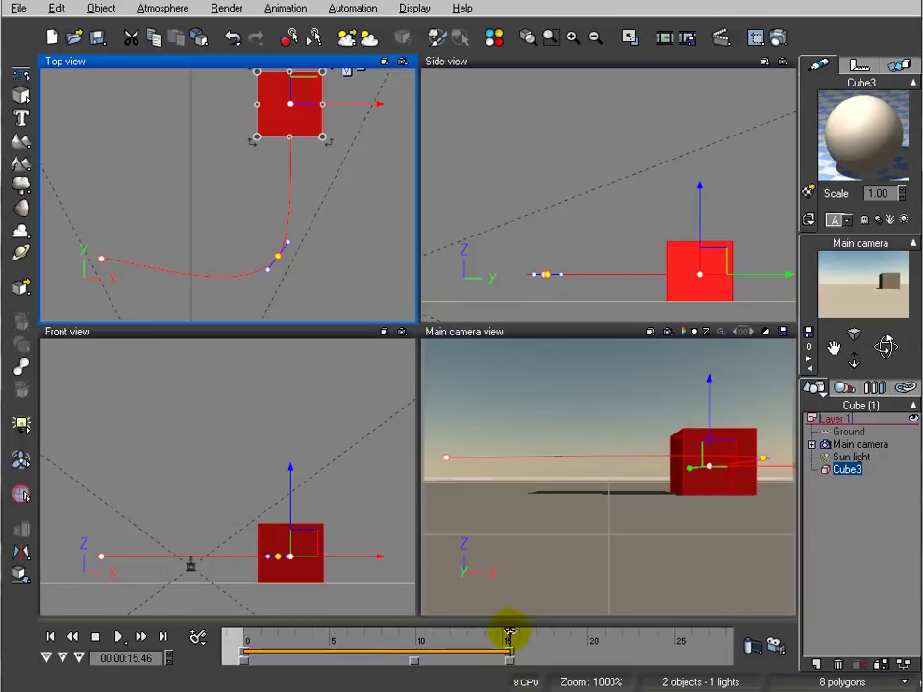
{"action": "mouse_move", "coordinate": [509, 632]}
{"action": "left_mouse_down"}
{"action": "mouse_move", "coordinate": [413, 629]}
{"action": "mouse_move", "coordinate": [408, 637]}
{"action": "left_mouse_up"}
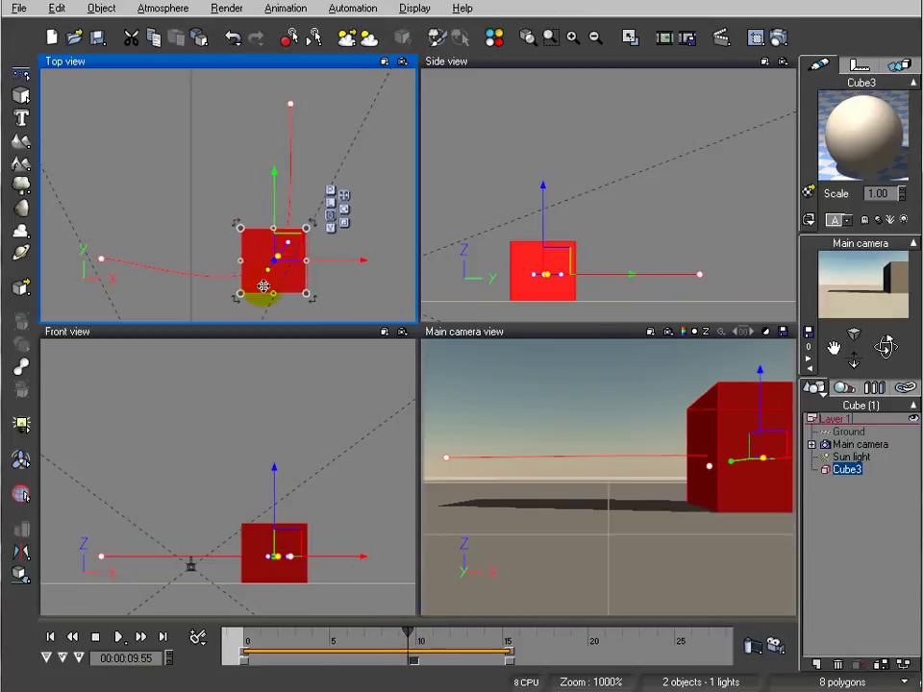
{"action": "left_click_drag", "start_coordinate": [280, 248], "coordinate": [316, 211]}
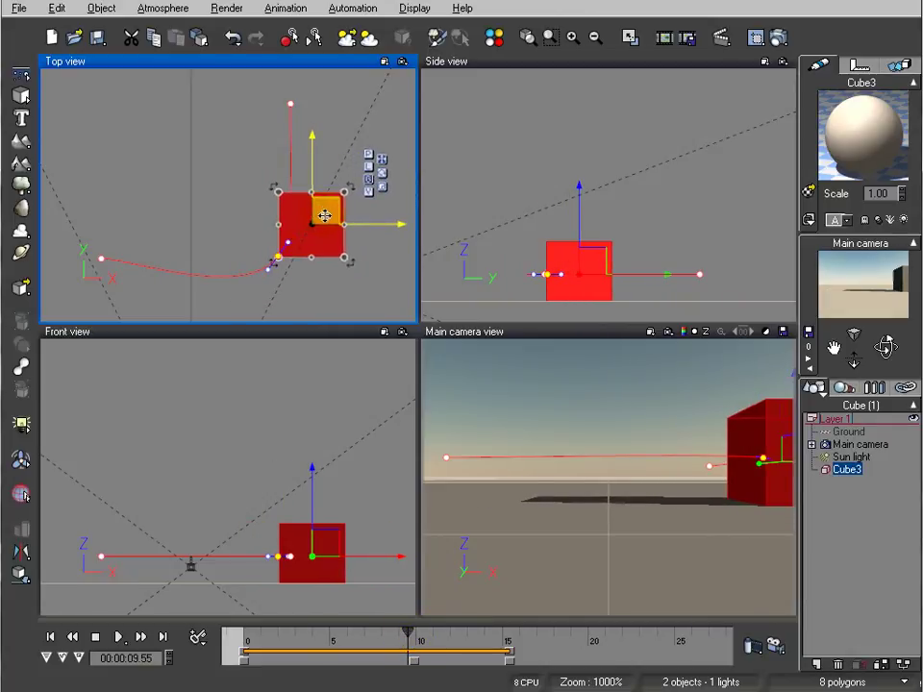
Step: Re-enable Auto-Keyframing, drag the cube to bend its path, and nudge the middle keyframe's timing
{"action": "left_click", "coordinate": [197, 636]}
{"action": "left_click", "coordinate": [231, 642]}
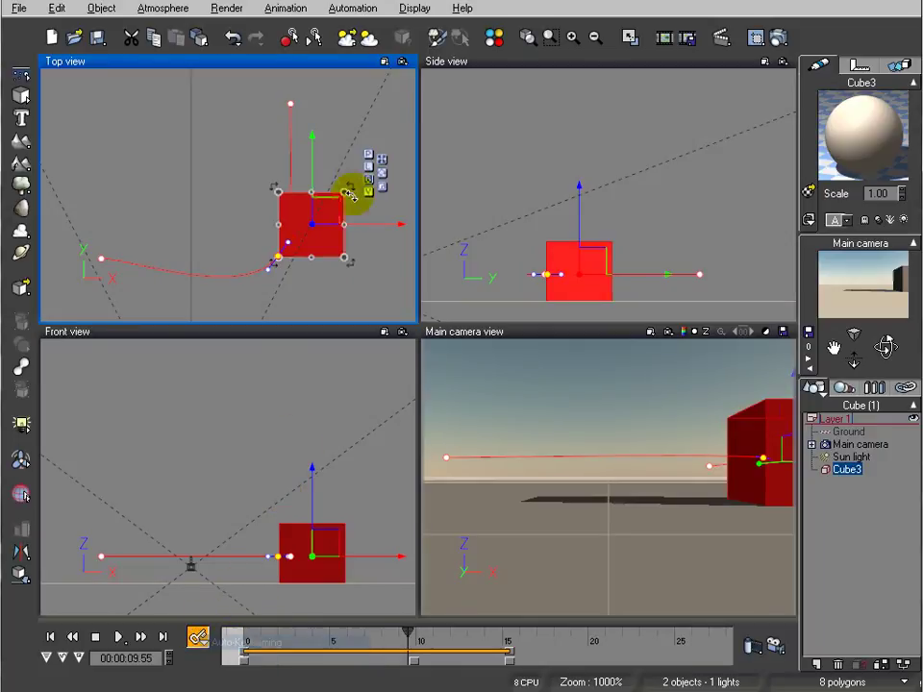
{"action": "left_click_drag", "start_coordinate": [326, 222], "coordinate": [259, 269]}
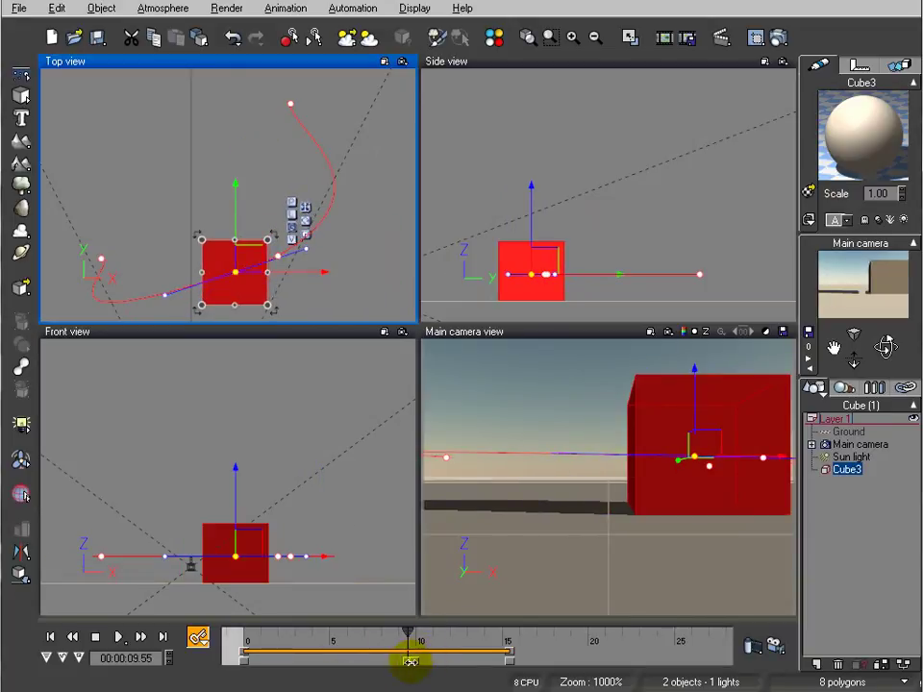
{"action": "left_click_drag", "start_coordinate": [410, 661], "coordinate": [414, 661]}
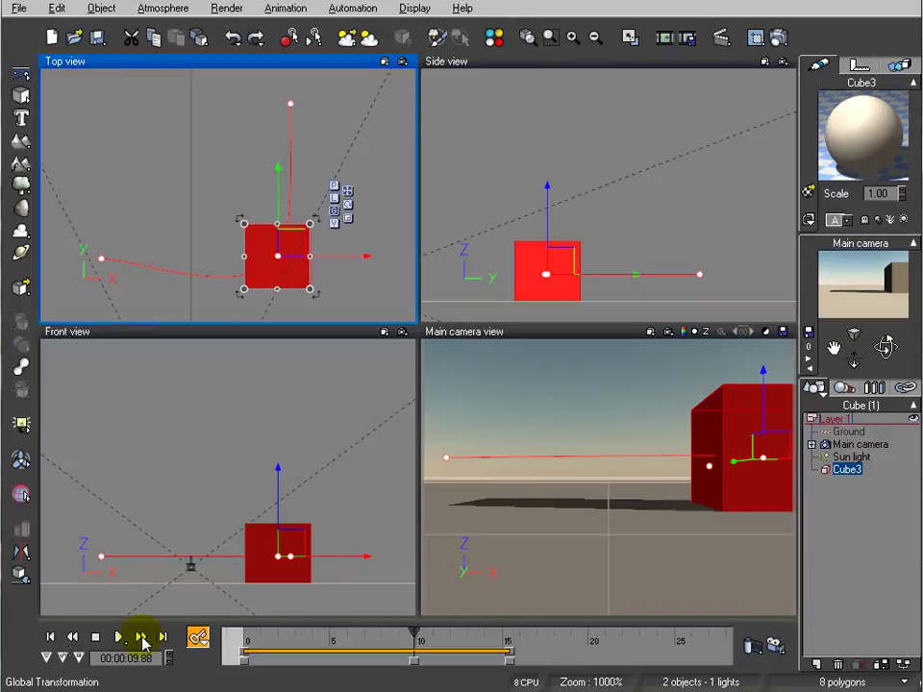
Step: Step to the middle keyframe at frame 10 and drag the cube up and left
{"action": "left_click", "coordinate": [141, 639]}
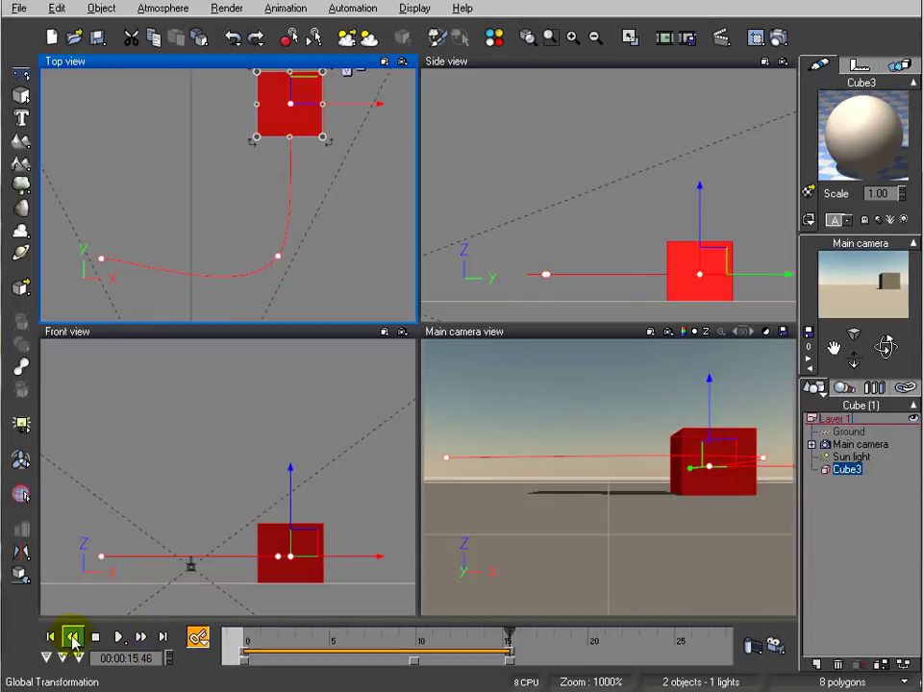
{"action": "left_click", "coordinate": [72, 637]}
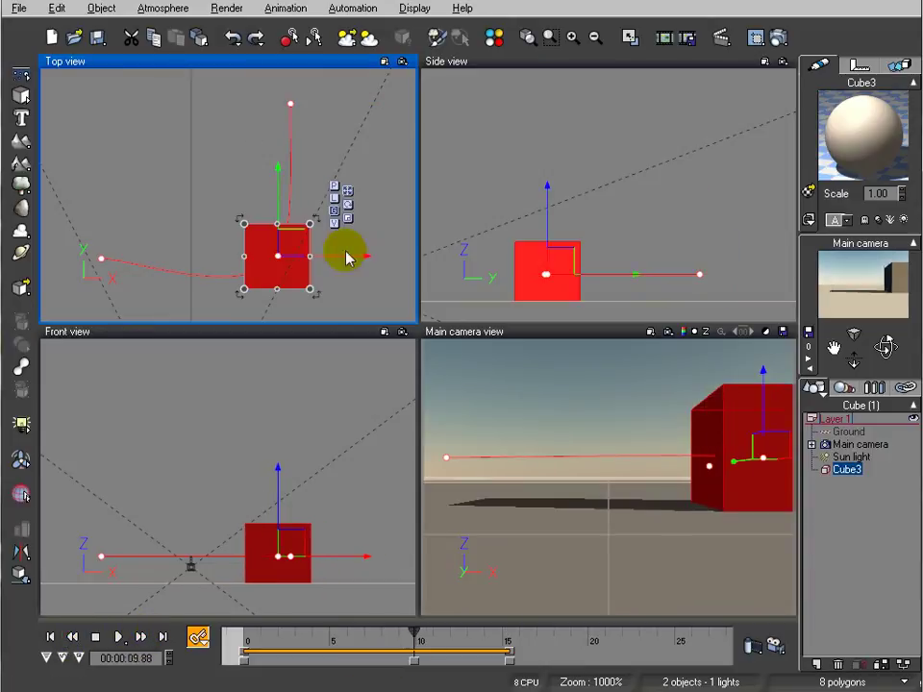
{"action": "left_click_drag", "start_coordinate": [302, 234], "coordinate": [262, 198]}
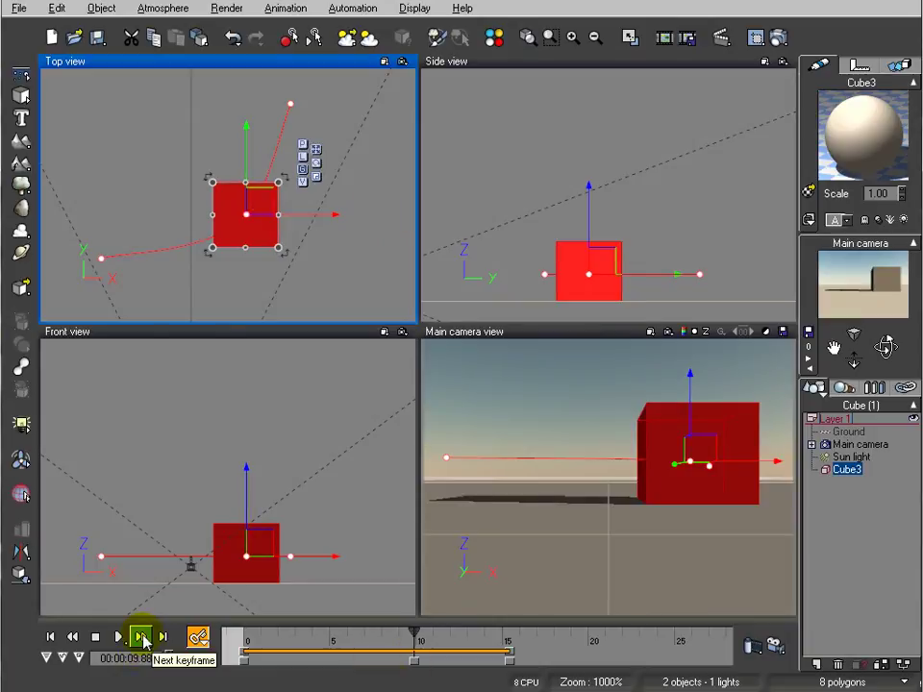
Step: Step through the keyframes and rewind the animation to the start
{"action": "left_click", "coordinate": [141, 637]}
{"action": "left_click", "coordinate": [75, 638]}
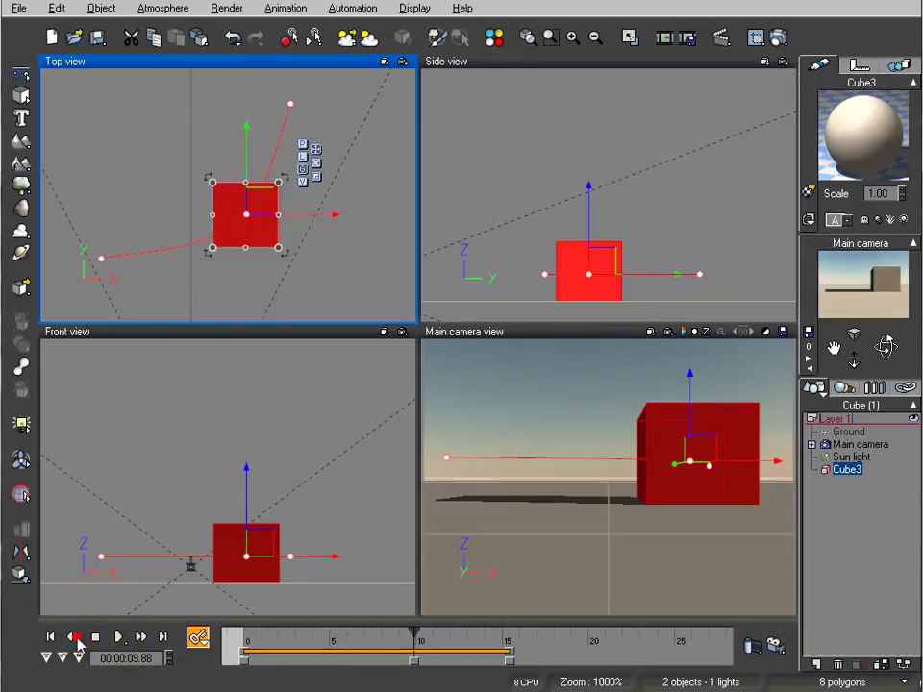
{"action": "left_click", "coordinate": [75, 638]}
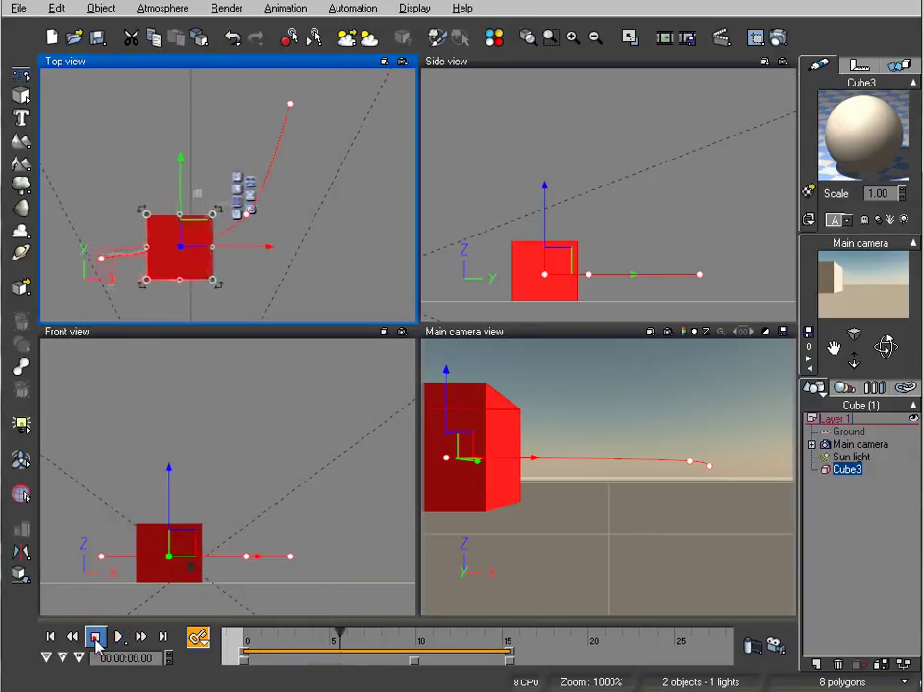
Step: Play the animation in the main camera view and stop it at 00:00:13.61
{"action": "left_click", "coordinate": [95, 637]}
{"action": "left_click", "coordinate": [564, 332]}
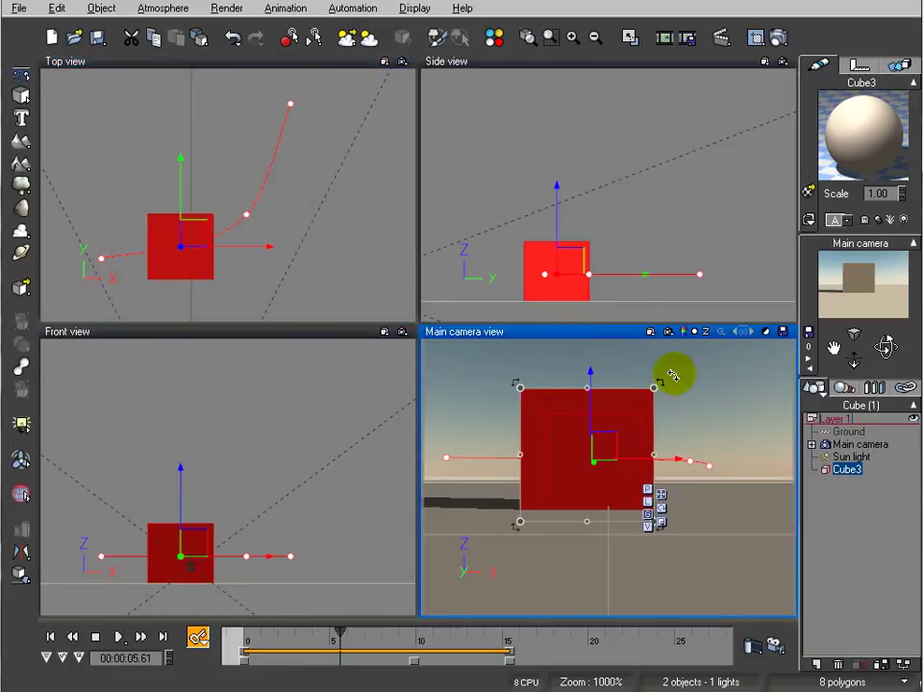
{"action": "left_click", "coordinate": [116, 636]}
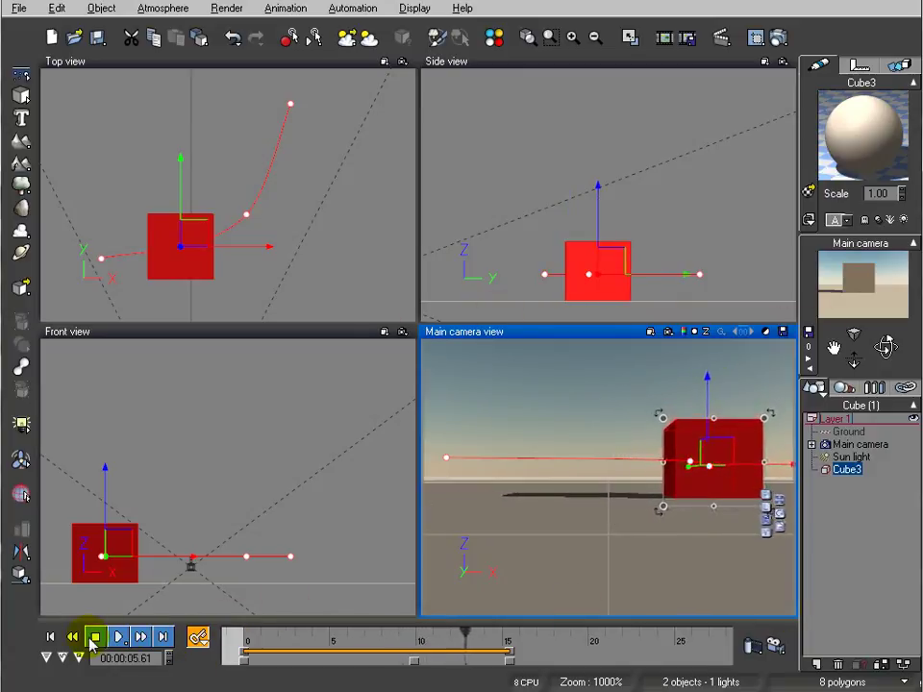
{"action": "left_click", "coordinate": [96, 637]}
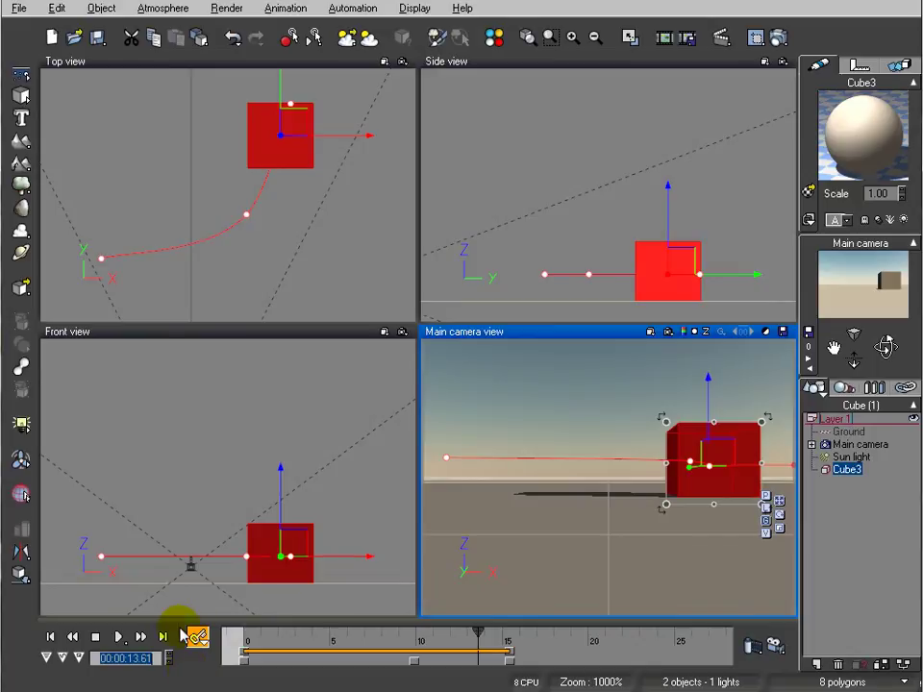
Step: Play the cube's animation and stop it
{"action": "right_click", "coordinate": [191, 632]}
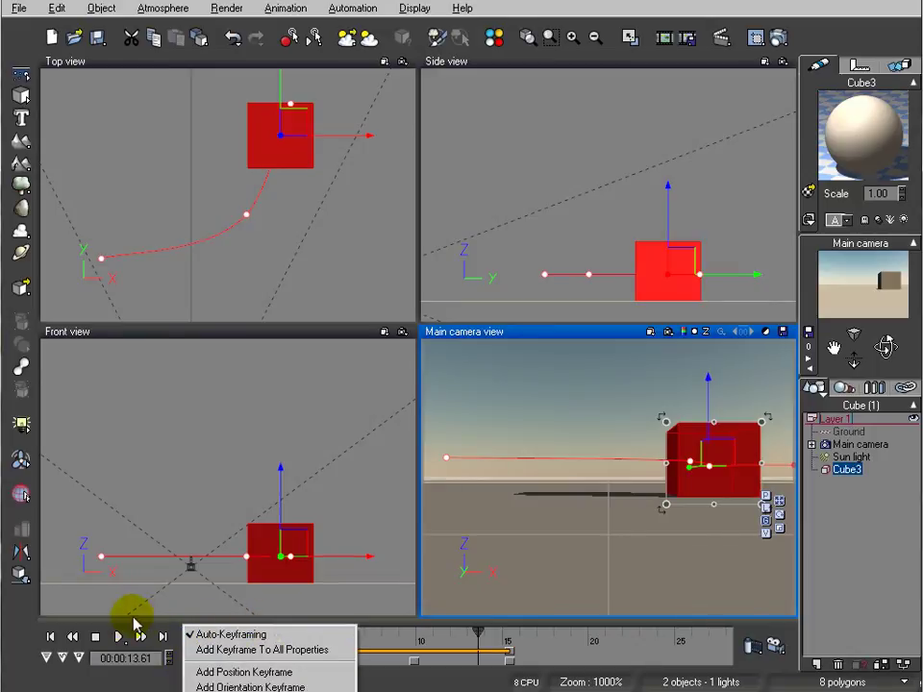
{"action": "left_click", "coordinate": [119, 635]}
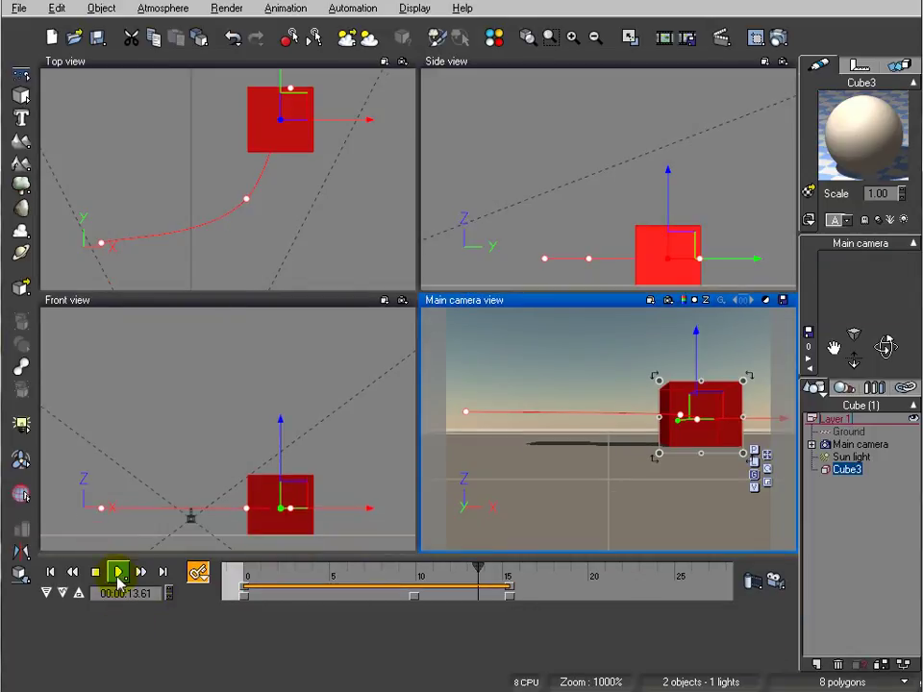
{"action": "left_click", "coordinate": [95, 572]}
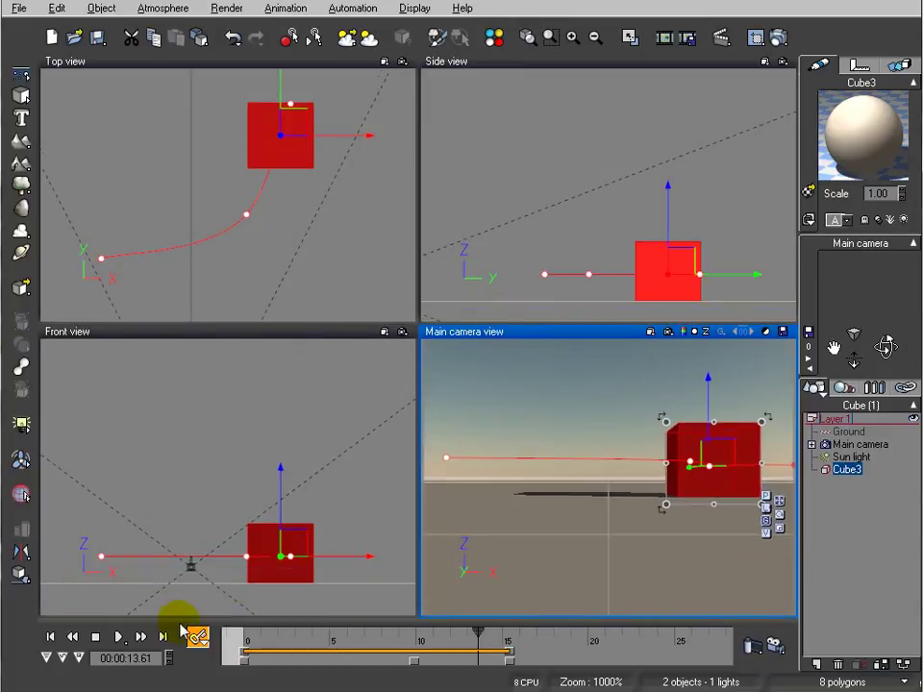
Step: Show the timeline in frames and set the current time to frame 100, nudged to 109
{"action": "right_click", "coordinate": [181, 626]}
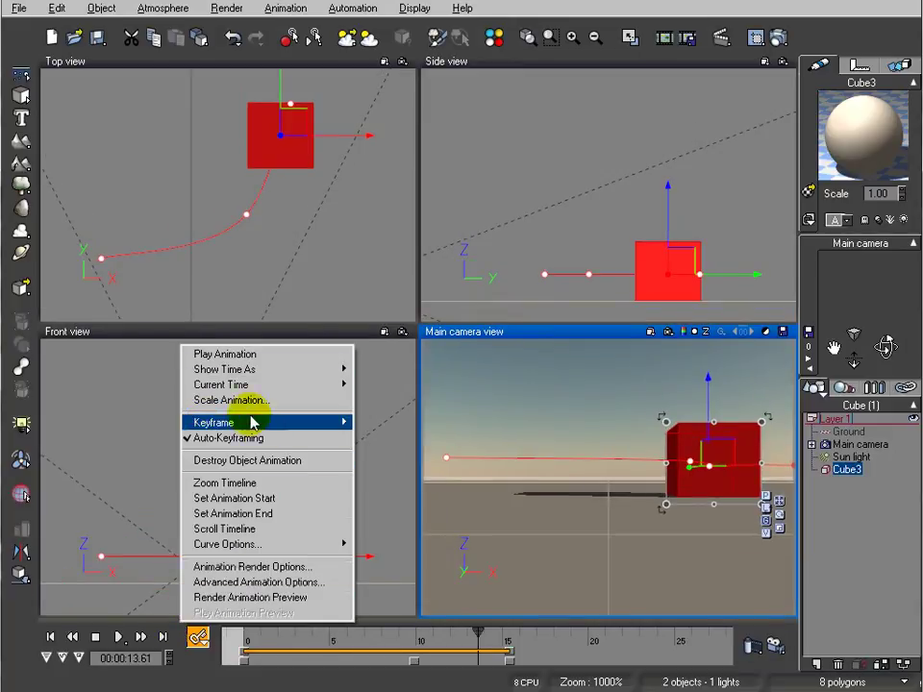
{"action": "mouse_move", "coordinate": [254, 423]}
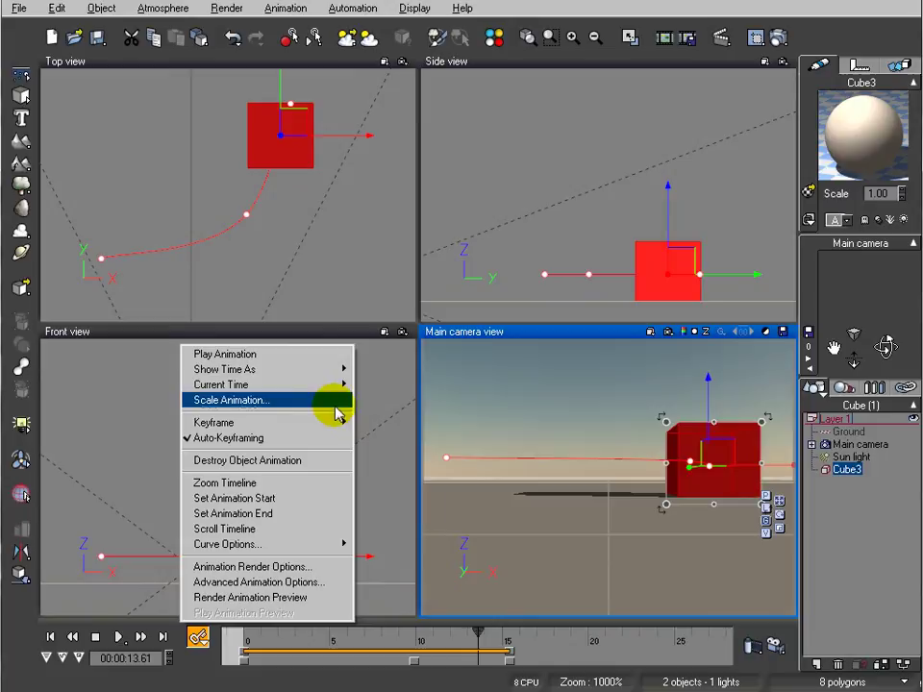
{"action": "mouse_move", "coordinate": [308, 370]}
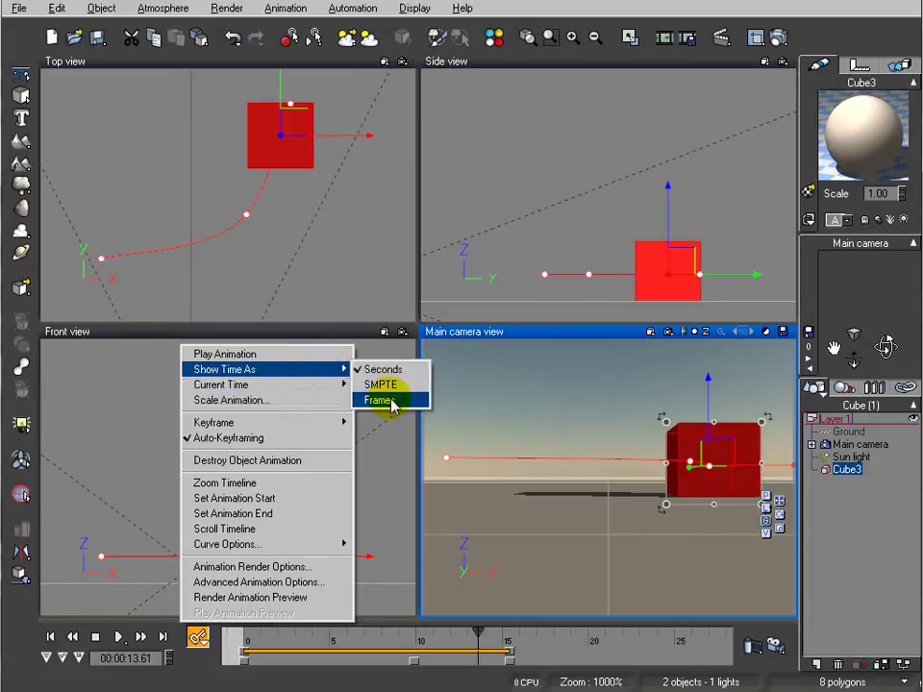
{"action": "left_click", "coordinate": [382, 398]}
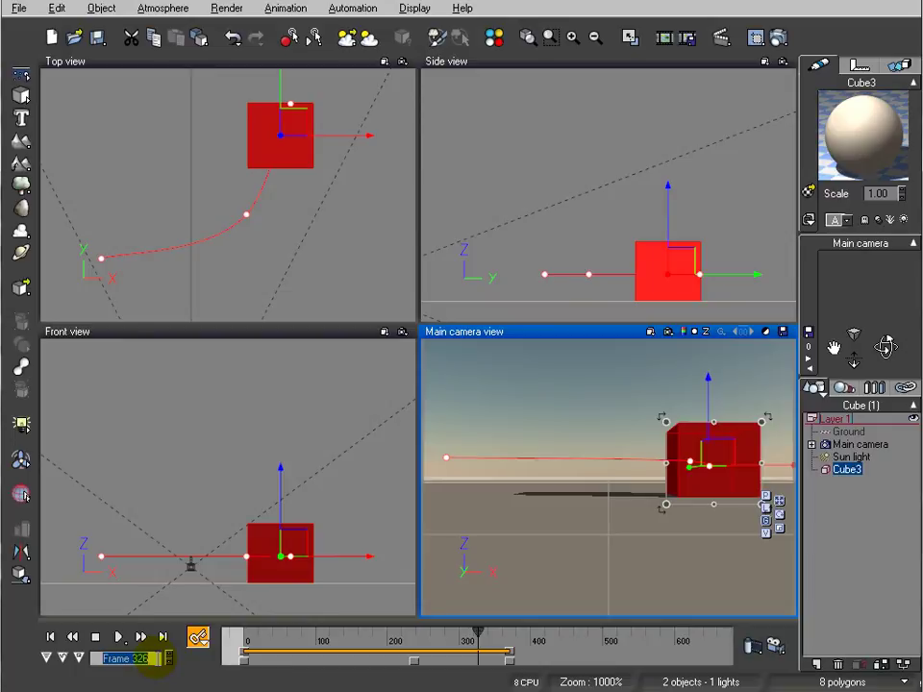
{"action": "type", "text": "100"}
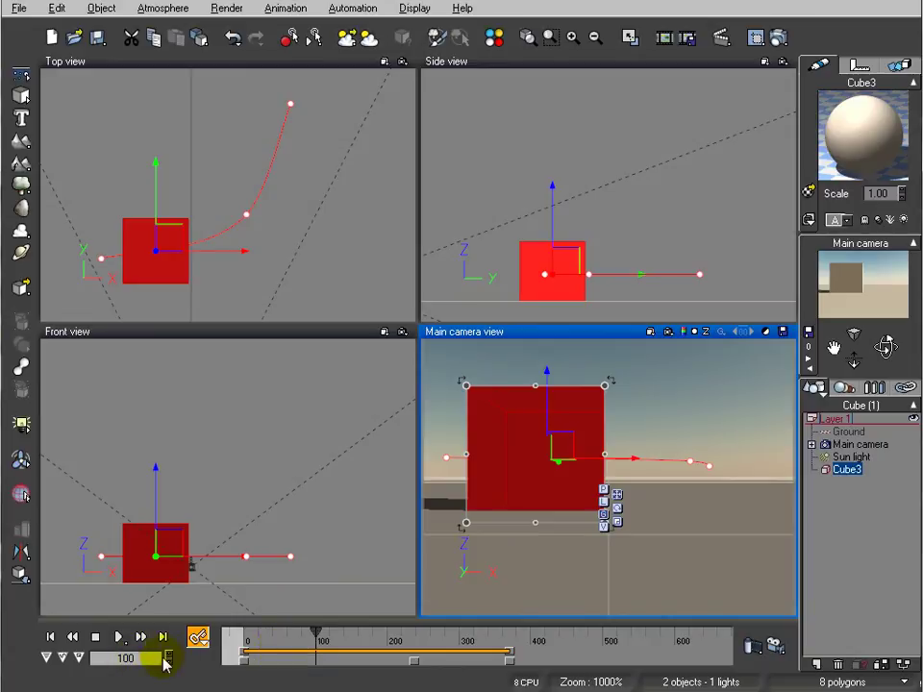
{"action": "left_click_drag", "start_coordinate": [171, 656], "coordinate": [169, 678]}
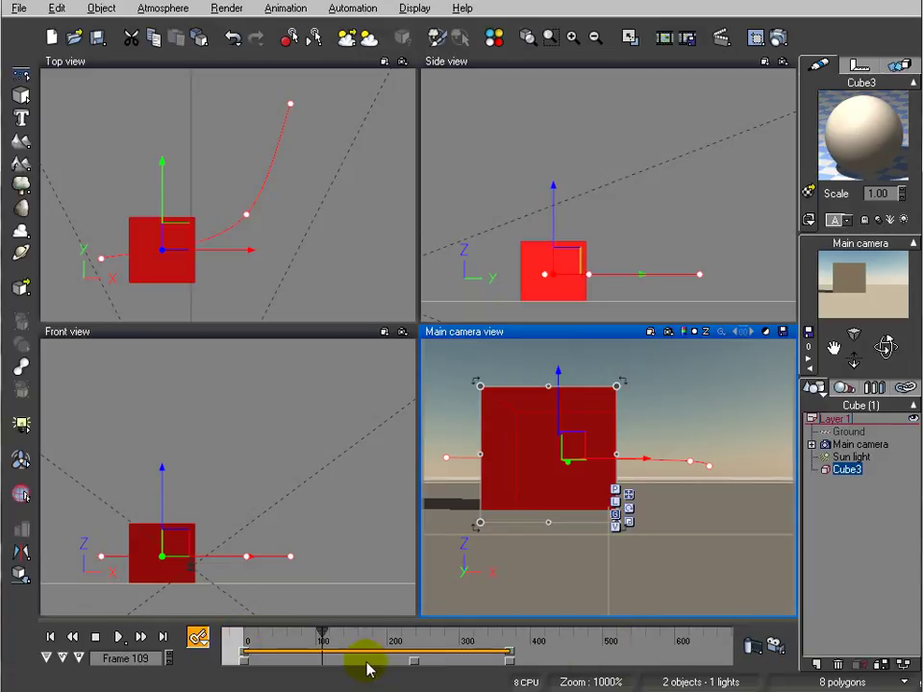
Step: Expand Cube3's Position track and graph its X, Y and Z curves together in the curve editor
{"action": "left_click", "coordinate": [44, 657]}
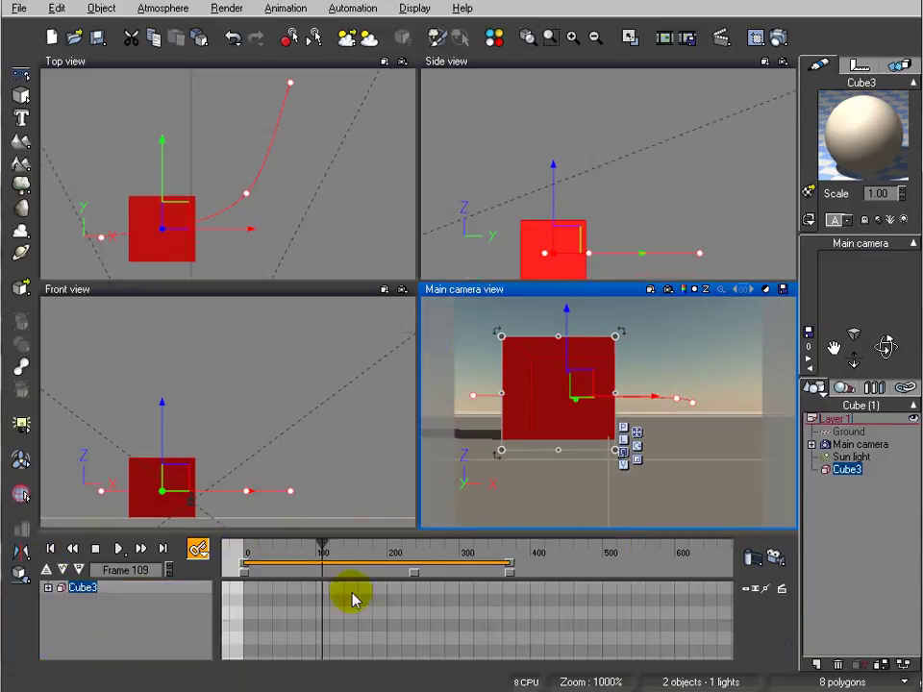
{"action": "left_click", "coordinate": [47, 588]}
{"action": "left_click", "coordinate": [63, 600]}
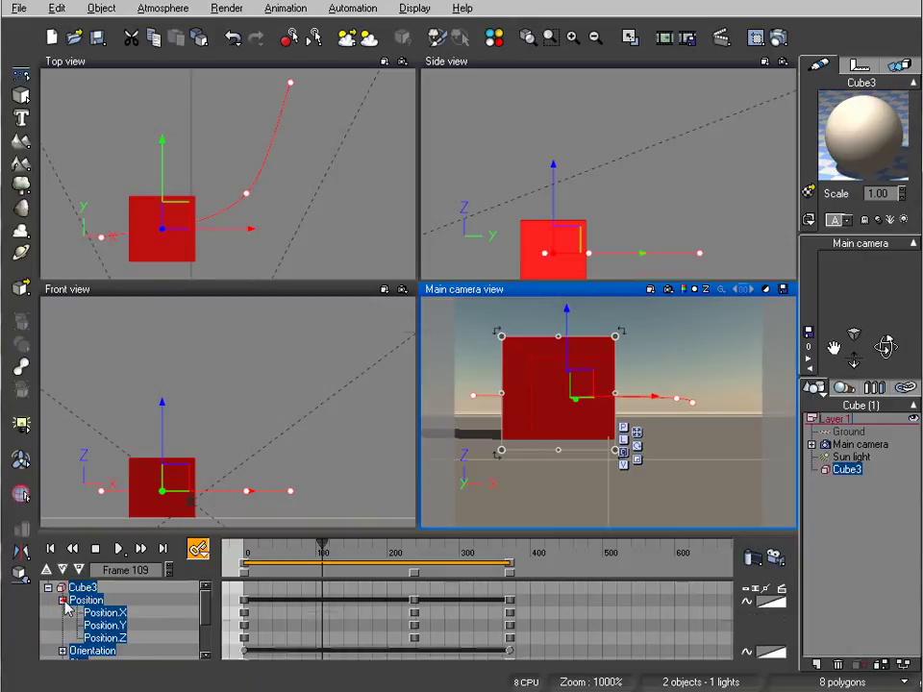
{"action": "left_click", "coordinate": [104, 613]}
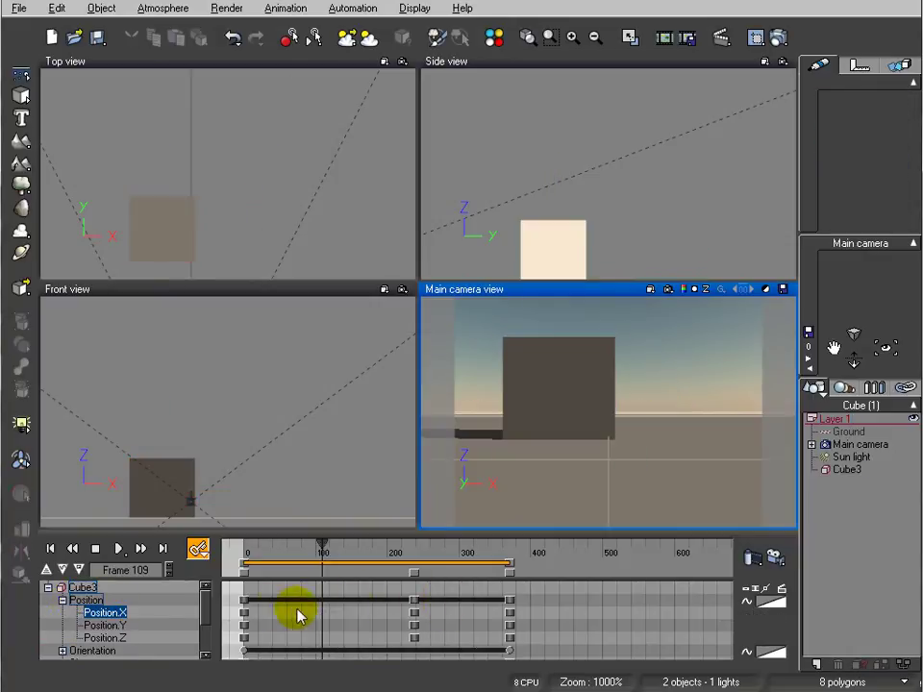
{"action": "left_click", "coordinate": [62, 569]}
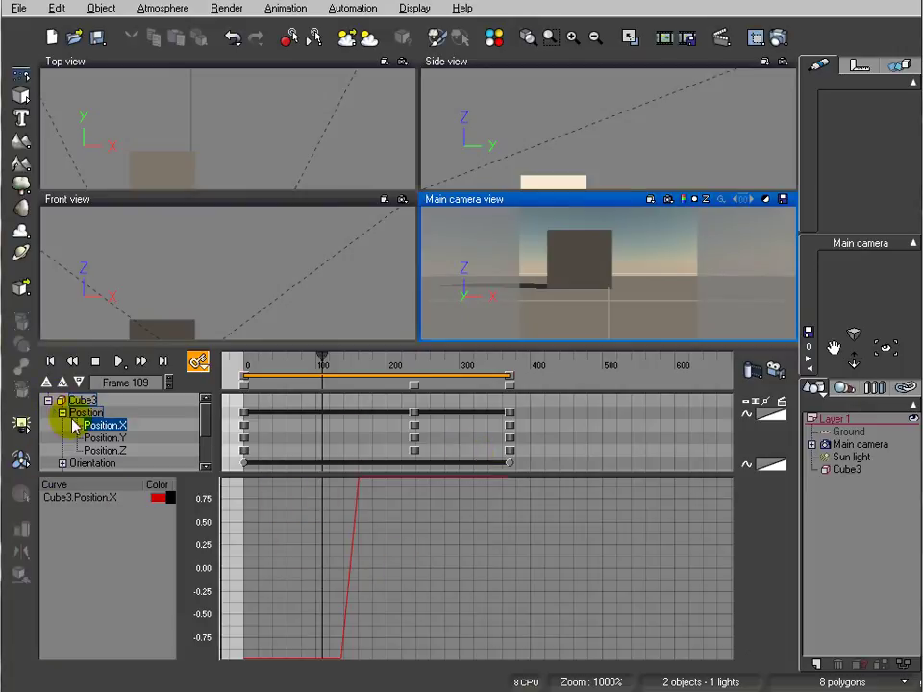
{"action": "left_click", "coordinate": [67, 411]}
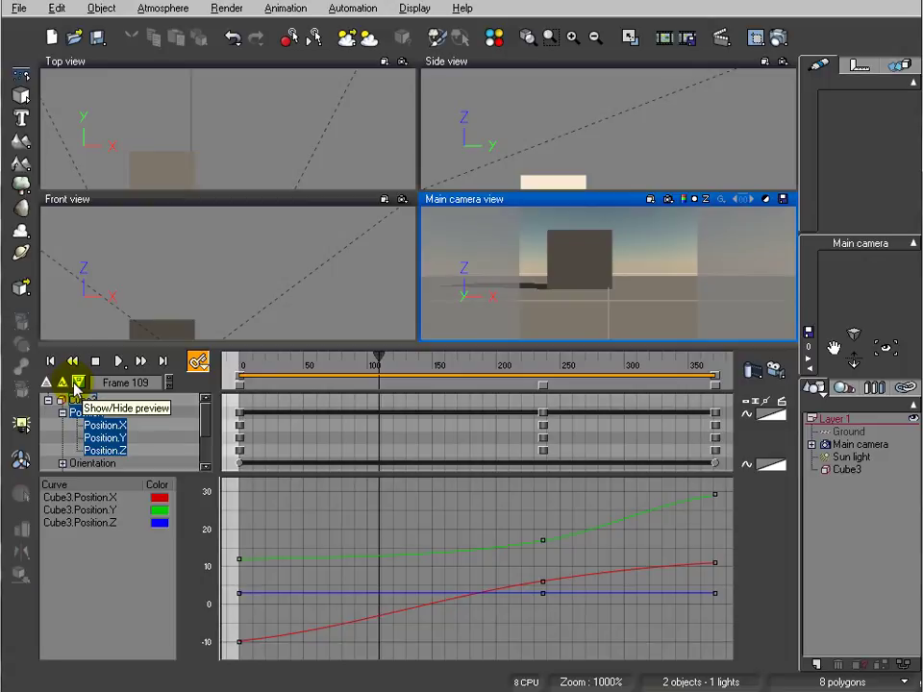
{"action": "left_click", "coordinate": [77, 385]}
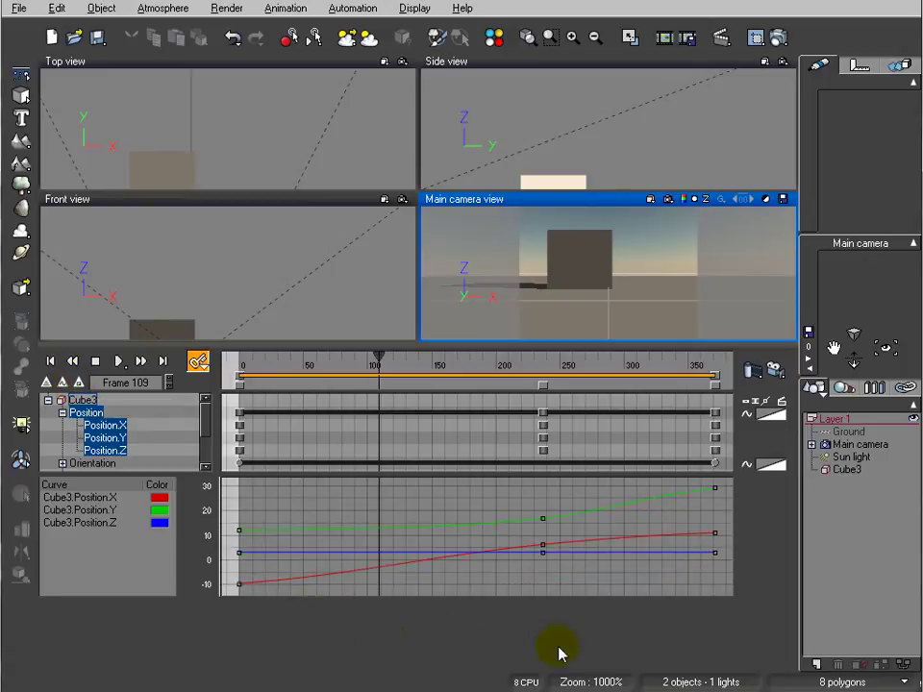
Step: Hide the curve graph and track panels, then move the time from frame 96 back to frame 6
{"action": "left_click", "coordinate": [62, 381]}
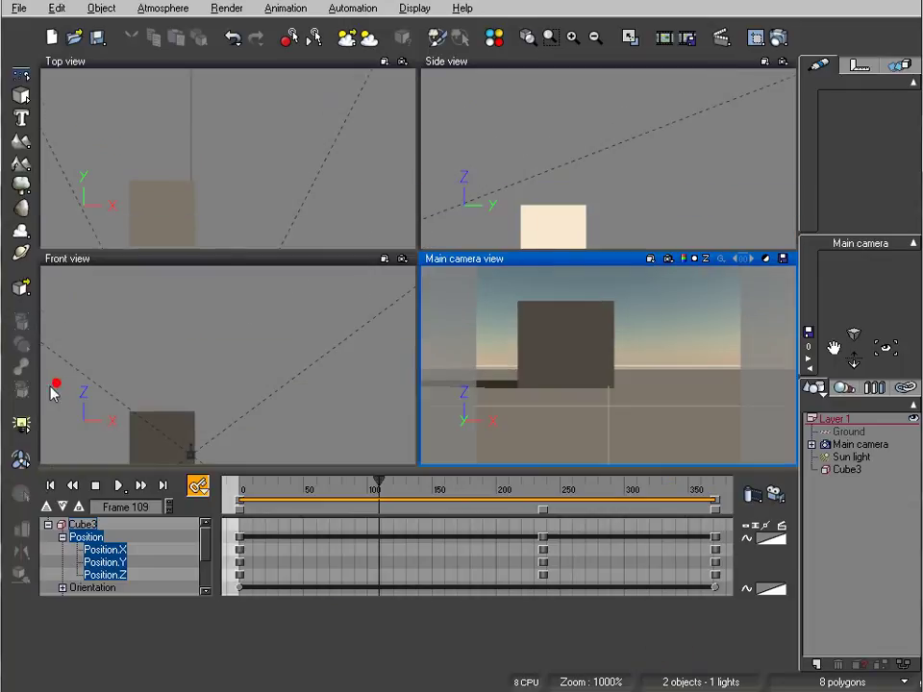
{"action": "left_click", "coordinate": [46, 505]}
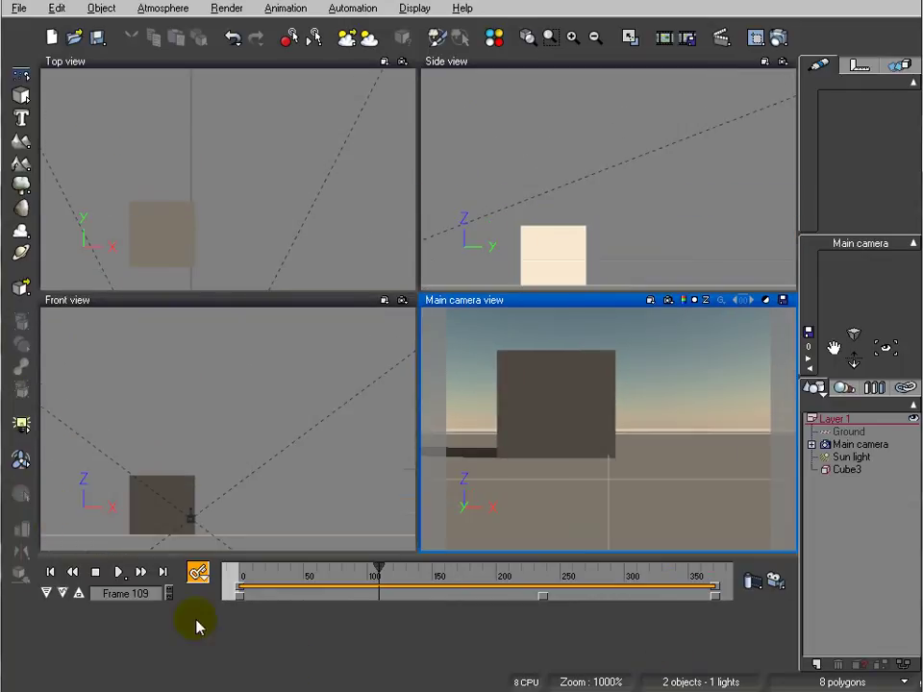
{"action": "left_click", "coordinate": [117, 572]}
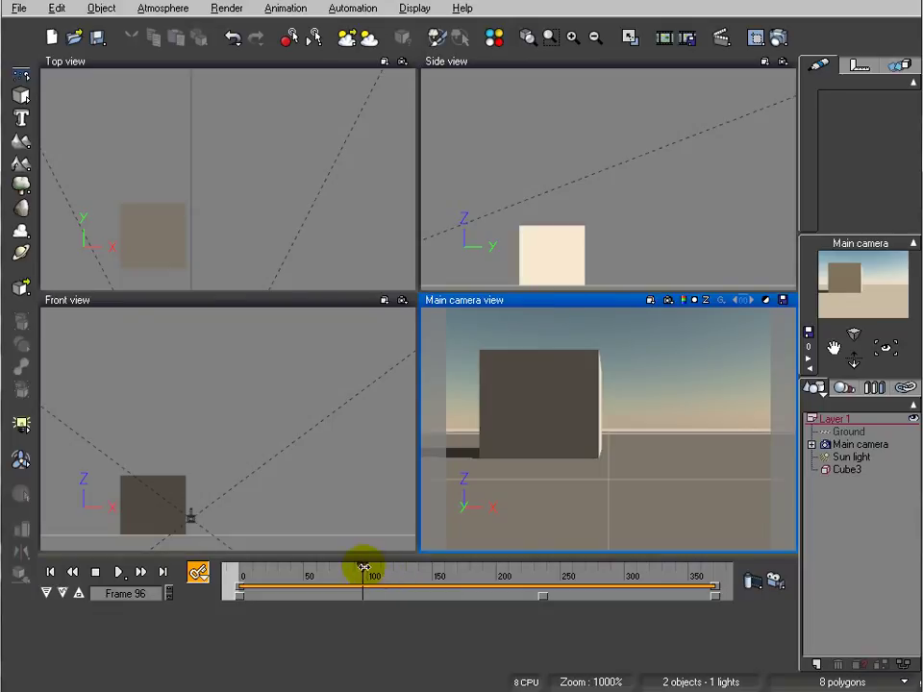
{"action": "left_click_drag", "start_coordinate": [364, 567], "coordinate": [249, 570]}
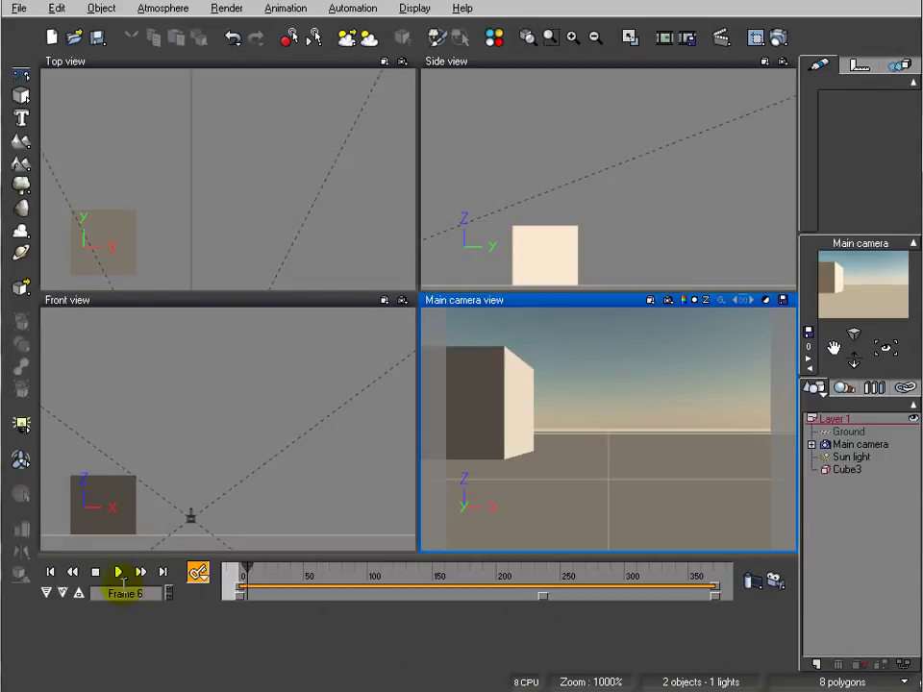
{"action": "left_click", "coordinate": [78, 593]}
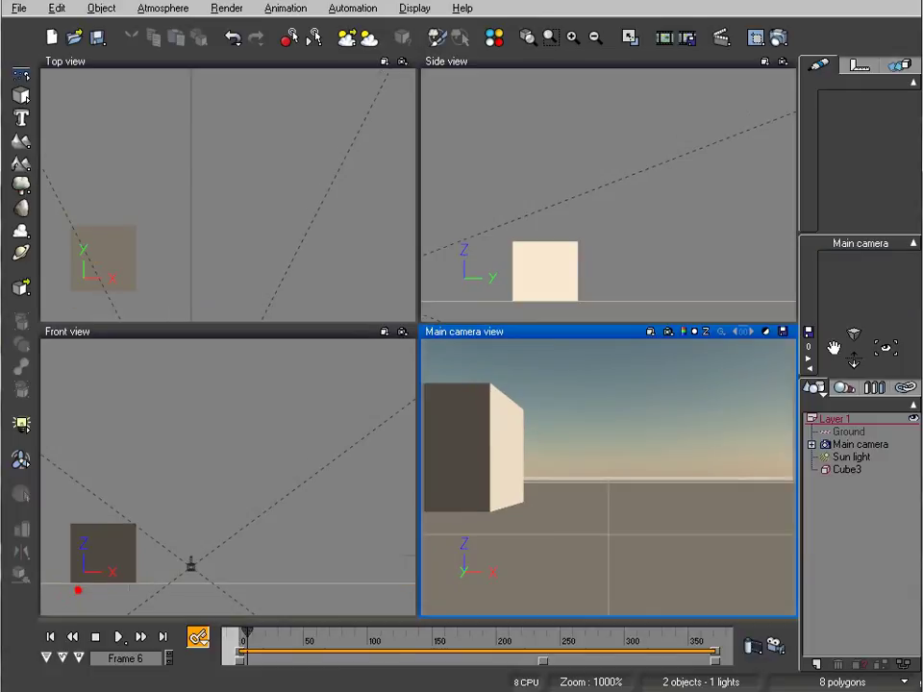
{"action": "left_click", "coordinate": [777, 650]}
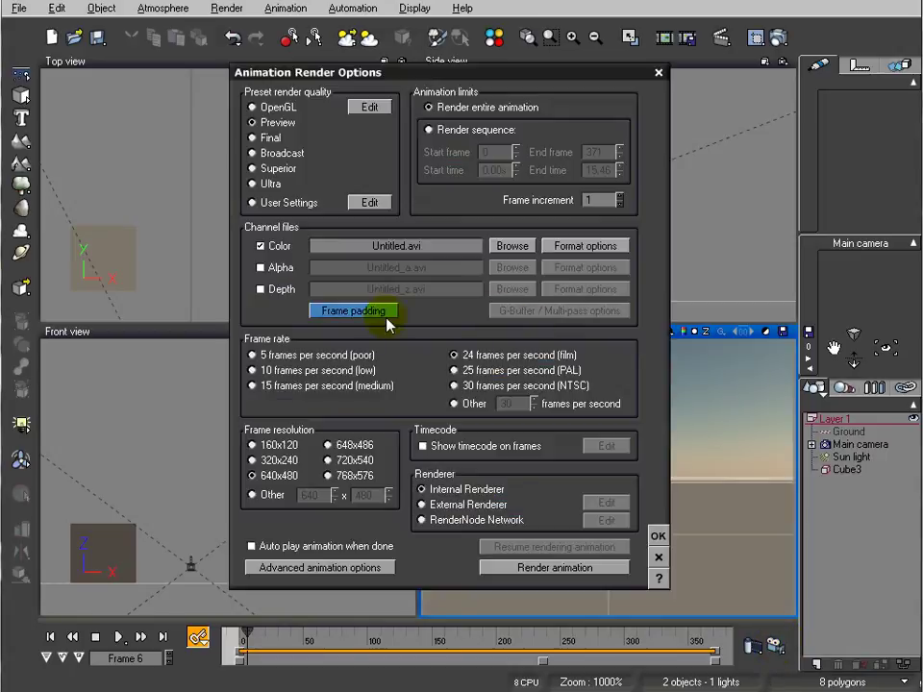
{"action": "left_click_drag", "start_coordinate": [277, 76], "coordinate": [271, 90]}
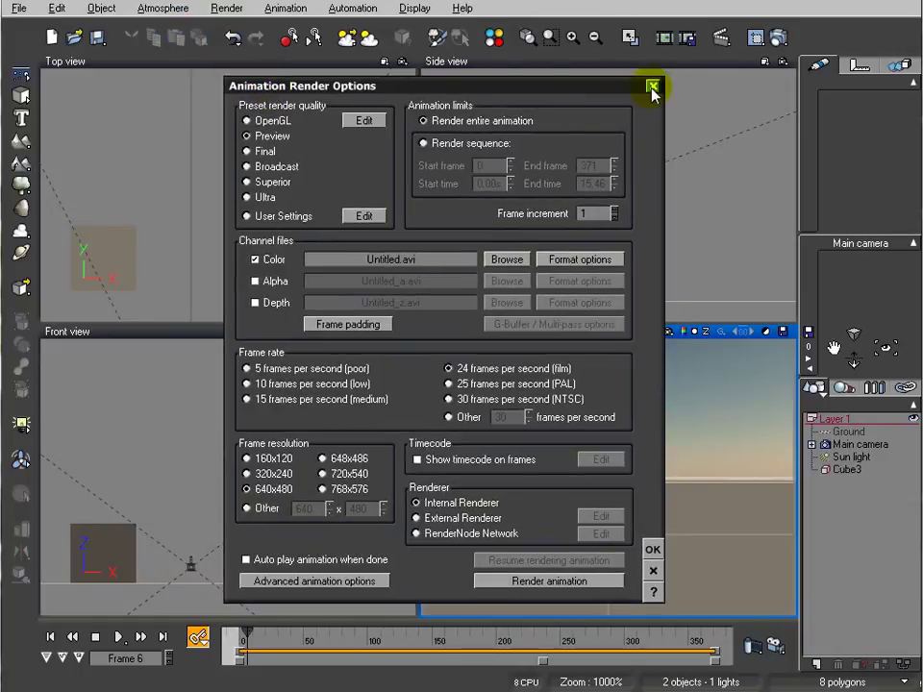
{"action": "left_click", "coordinate": [651, 88]}
{"action": "left_click", "coordinate": [776, 649]}
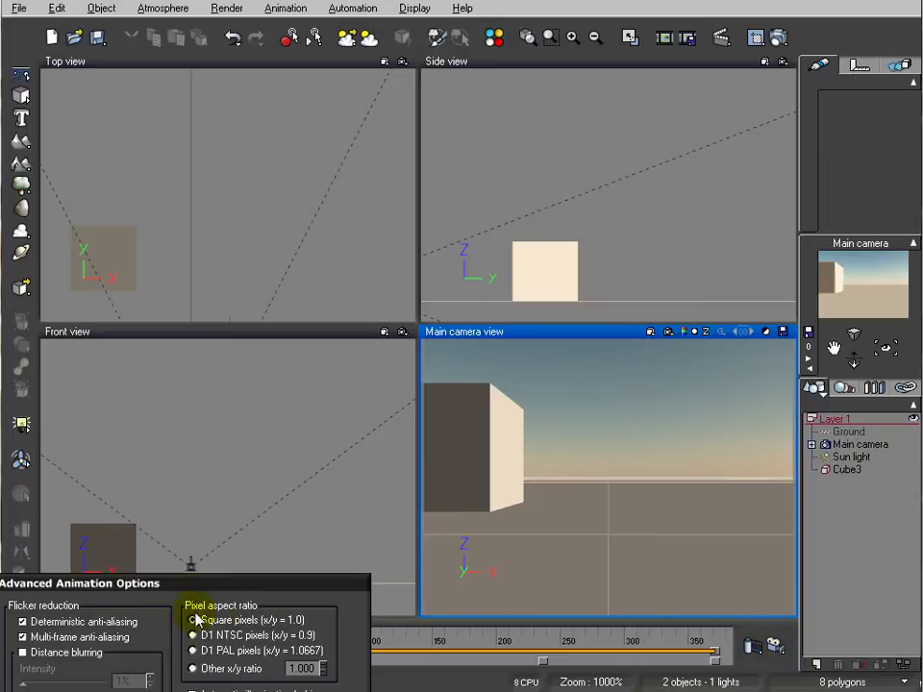
{"action": "left_click_drag", "start_coordinate": [208, 585], "coordinate": [478, 319]}
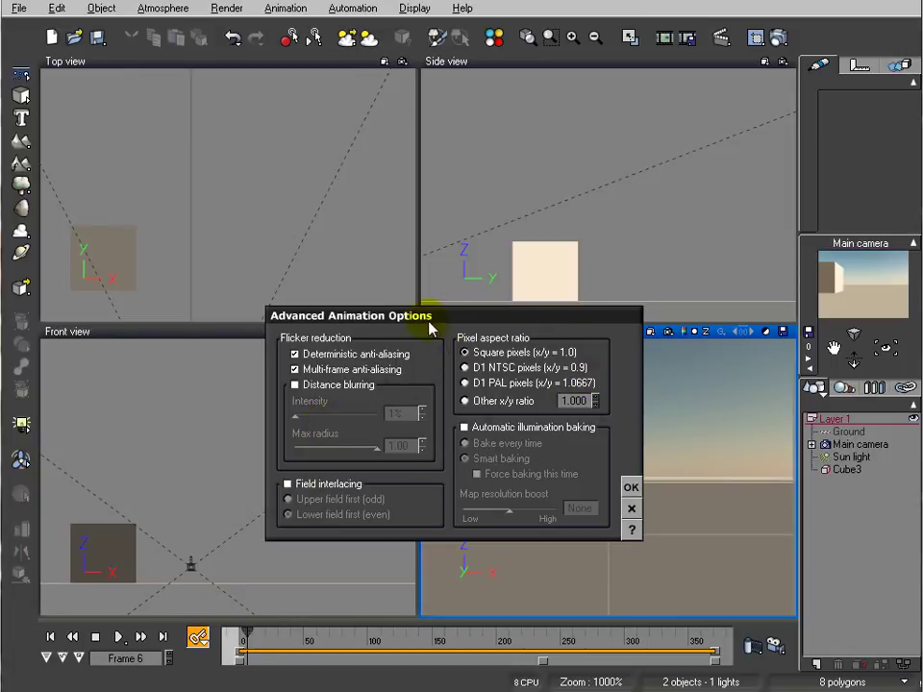
{"action": "left_click", "coordinate": [631, 511]}
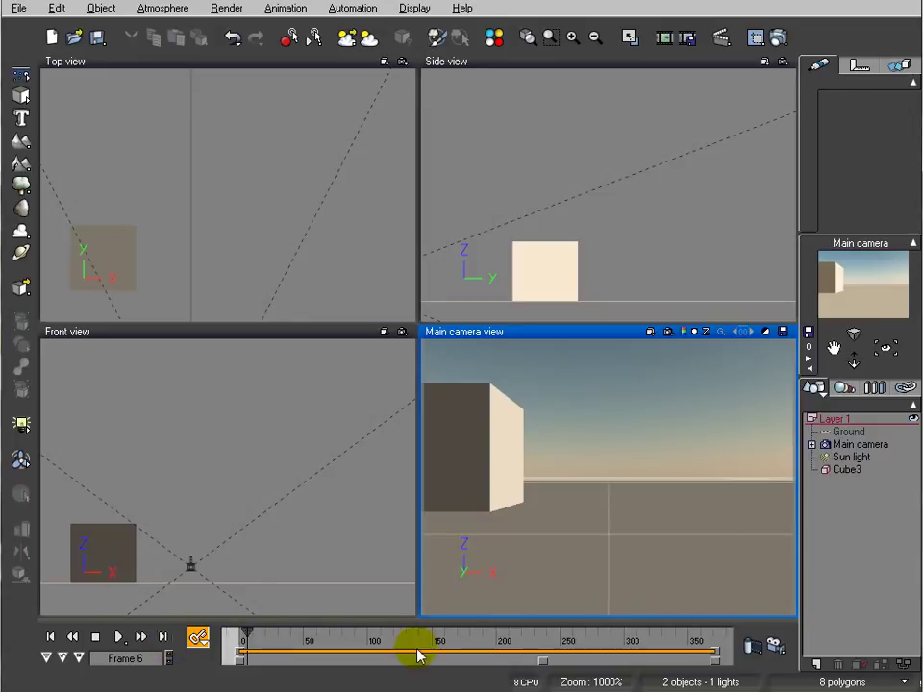
Step: Pan the Top view right and select Cube3 to reveal its curved path, shifting the frame ruler slightly
{"action": "right_click_drag", "start_coordinate": [178, 241], "coordinate": [289, 222]}
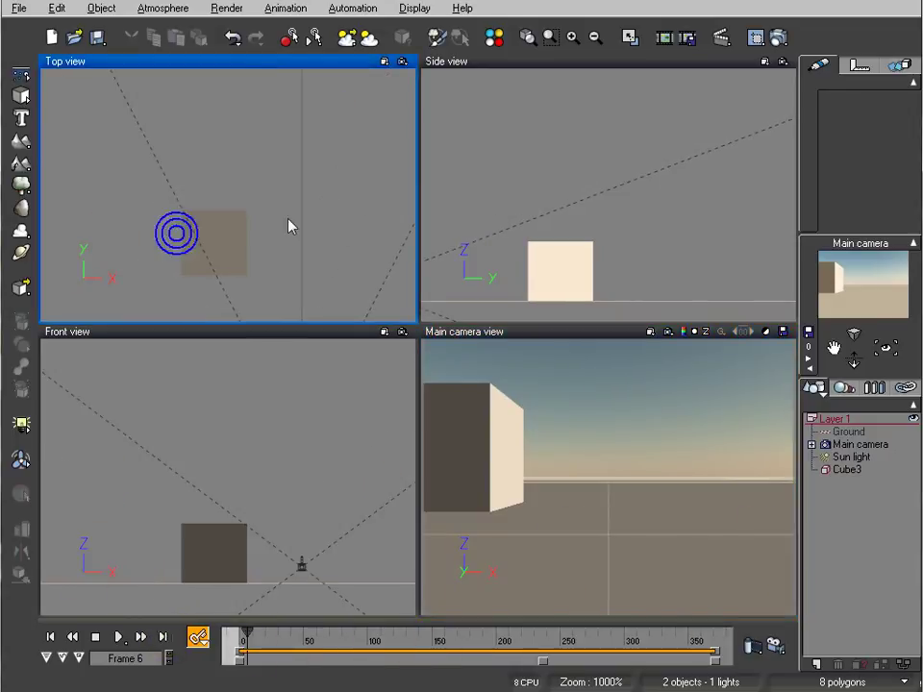
{"action": "left_click", "coordinate": [226, 233]}
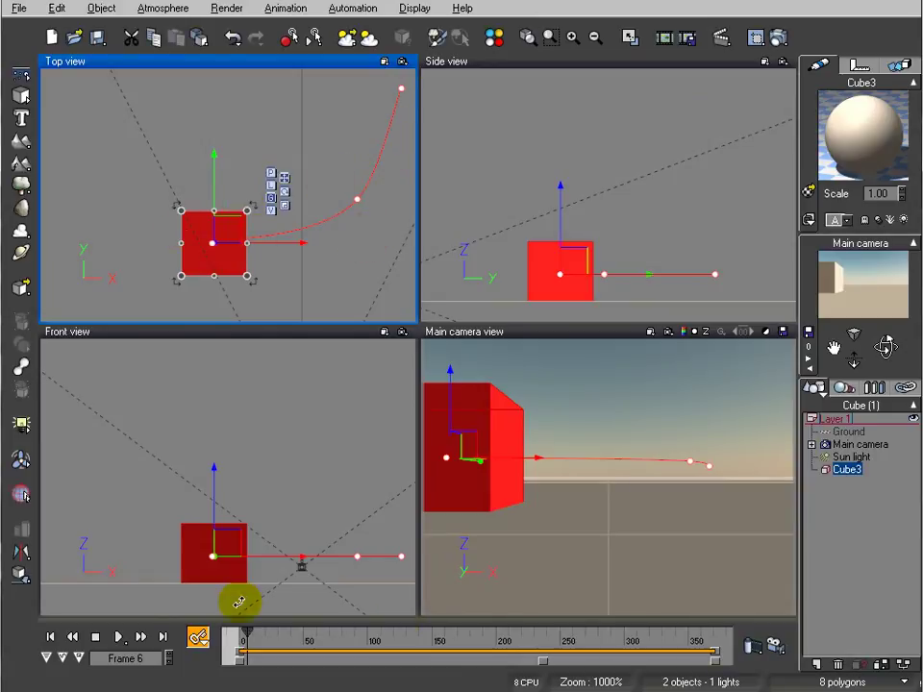
{"action": "right_click_drag", "start_coordinate": [629, 642], "coordinate": [601, 644]}
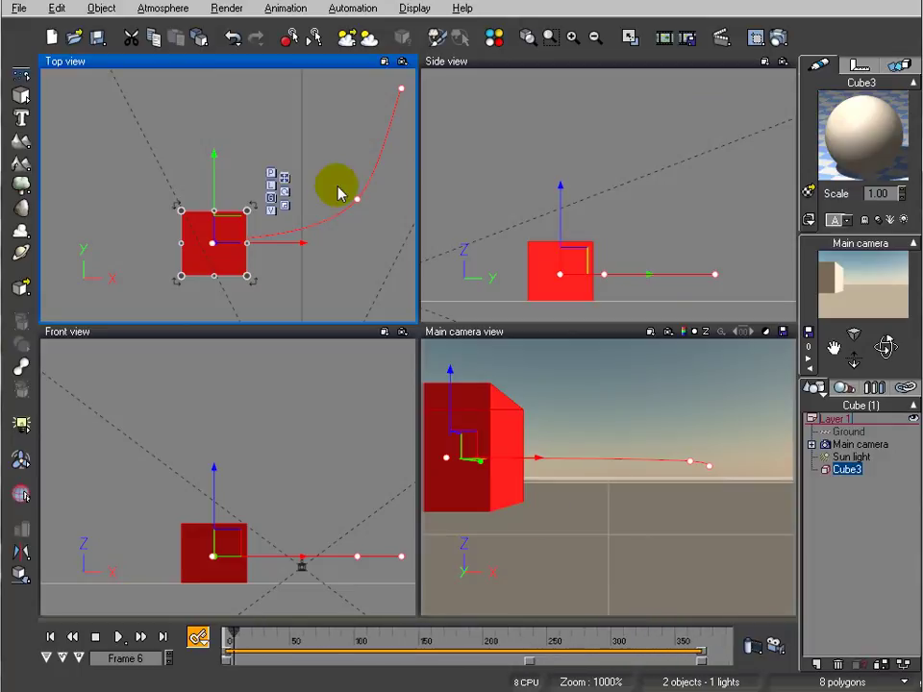